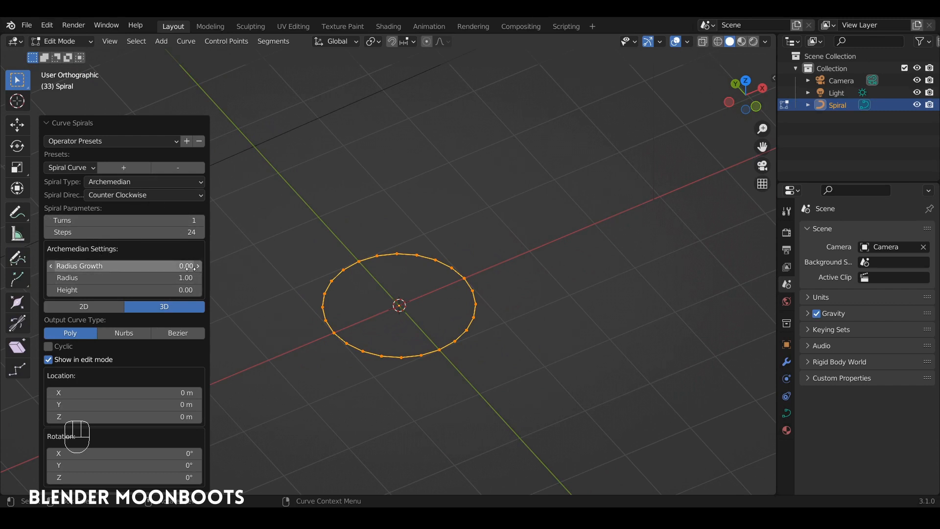
Step: Set the Archimedean spiral's radius growth to -0.31 and its number of turns to 3
left_click_drag(198, 266, 152, 272)
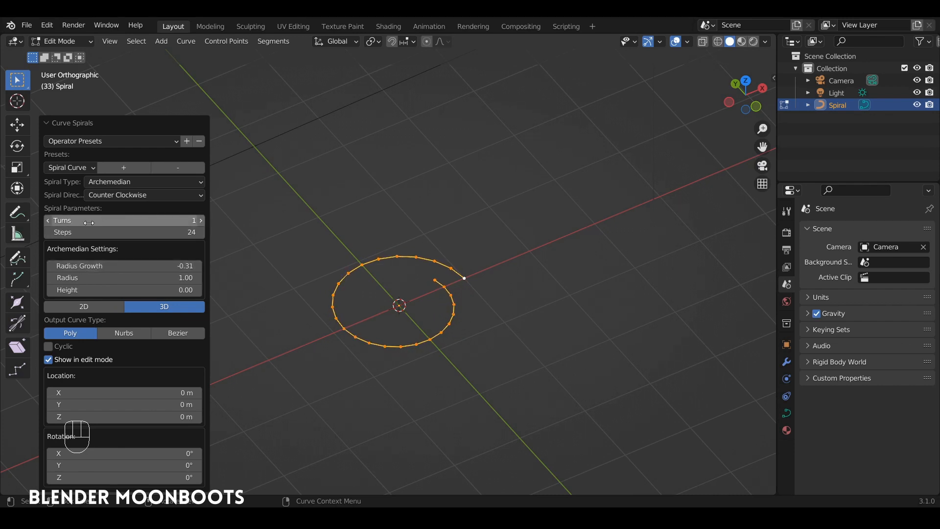
left_click(201, 221)
left_click(201, 221)
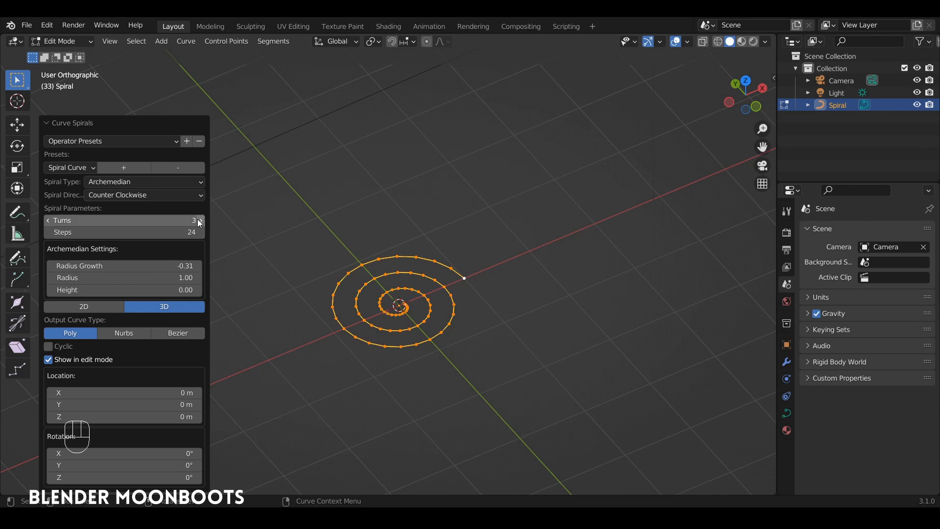
Step: Rotate the whole spiral curve -90° about the global Y axis
left_click_drag(437, 233, 455, 225, "alt")
key("r")
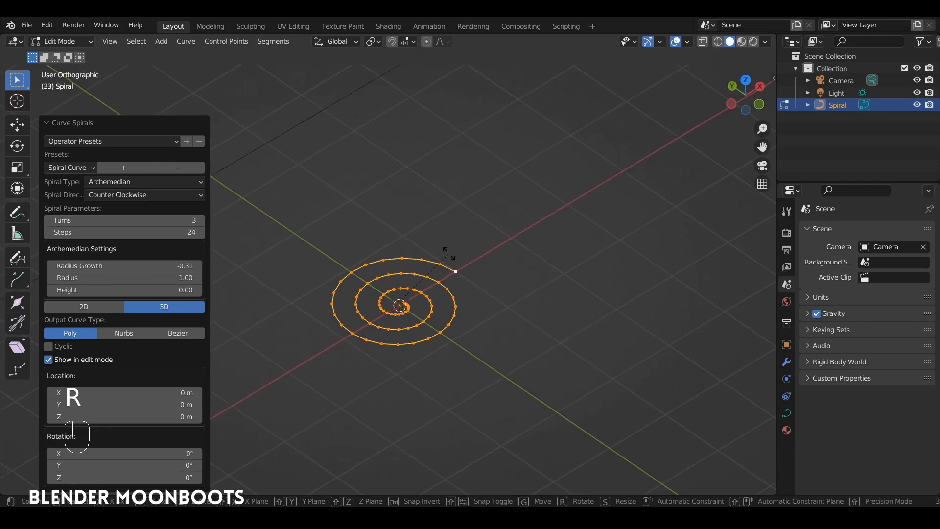
key("y")
key("KP_Subtract")
key("KP_9")
key("KP_0")
key("Return")
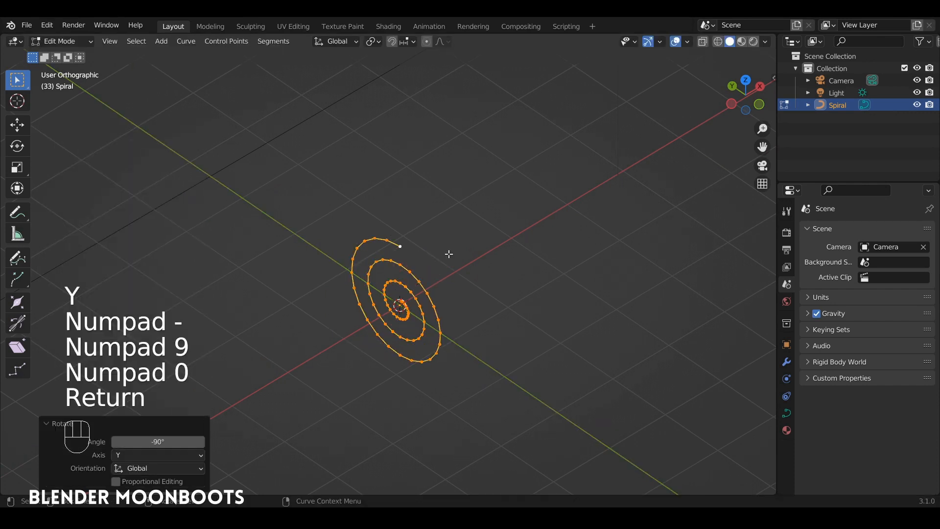
key("Return")
Step: Rotate the upright spiral curve -90° about the global X axis
key("r")
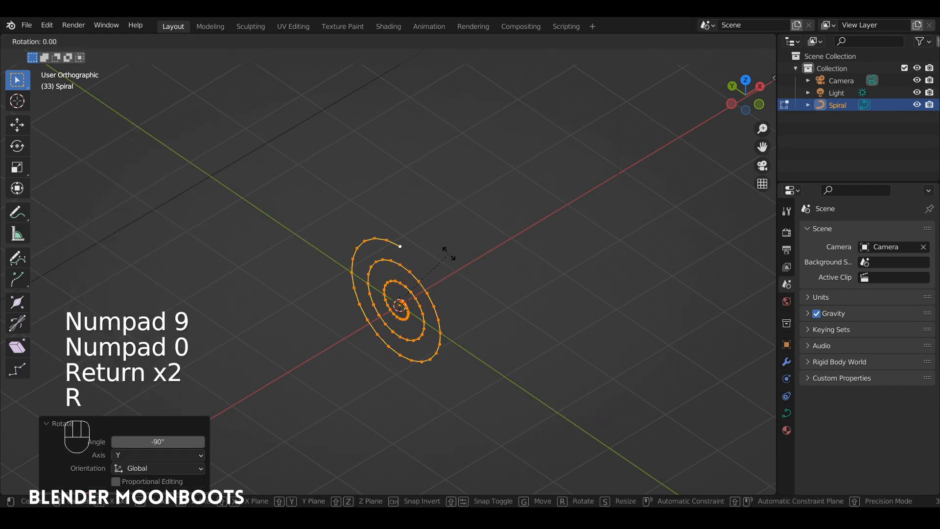
key("x")
key("KP_Subtract")
key("KP_9")
key("KP_0")
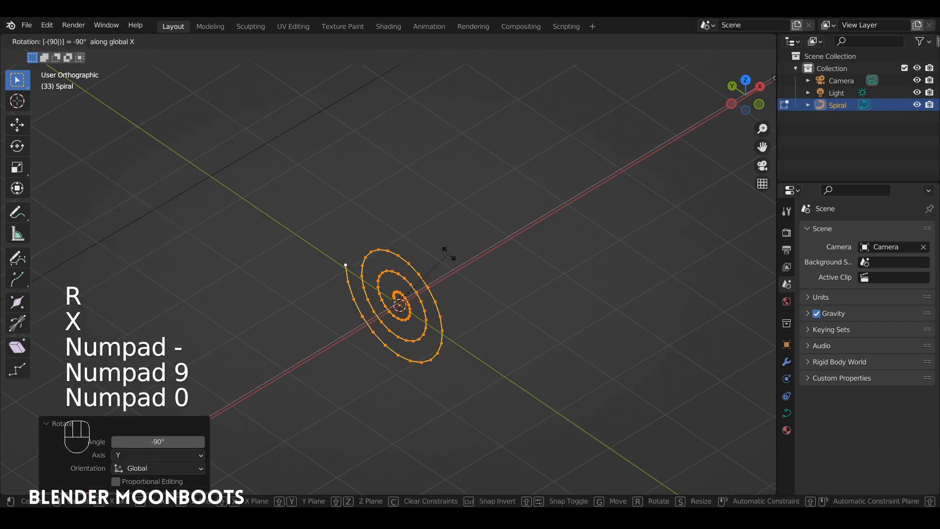
key("Return")
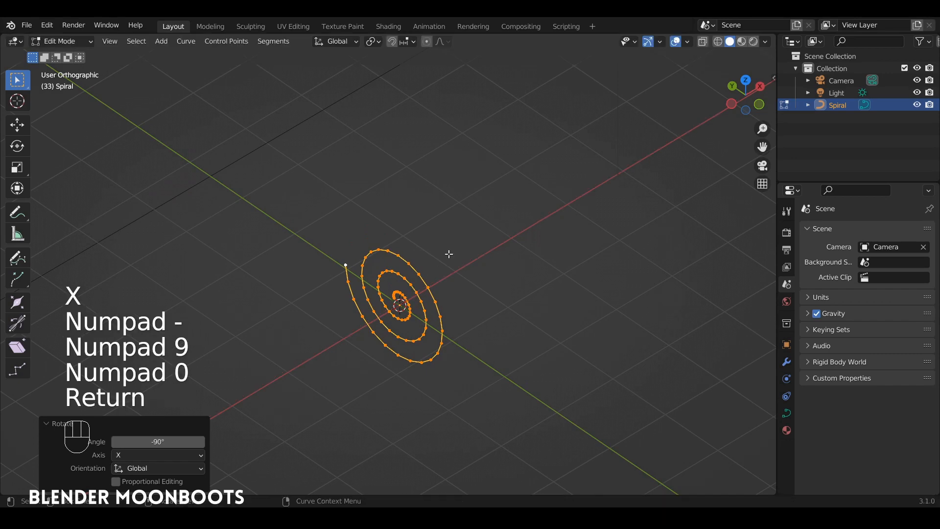
Step: Extrude the spiral's outer end point straight up along Z into a long vertical segment and return to Object Mode
left_click(345, 265)
left_click_drag(346, 265, 395, 302, "alt")
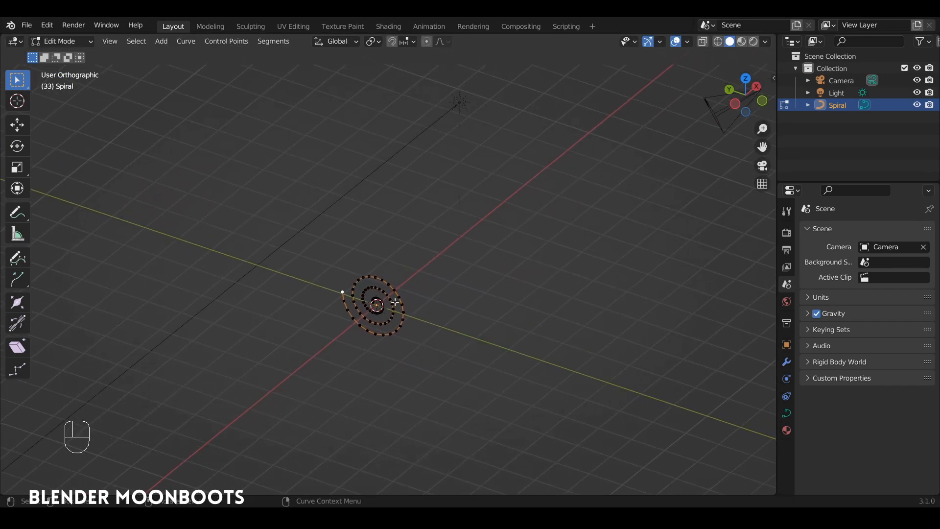
key("e")
key("z")
left_click(410, 142)
key("Tab")
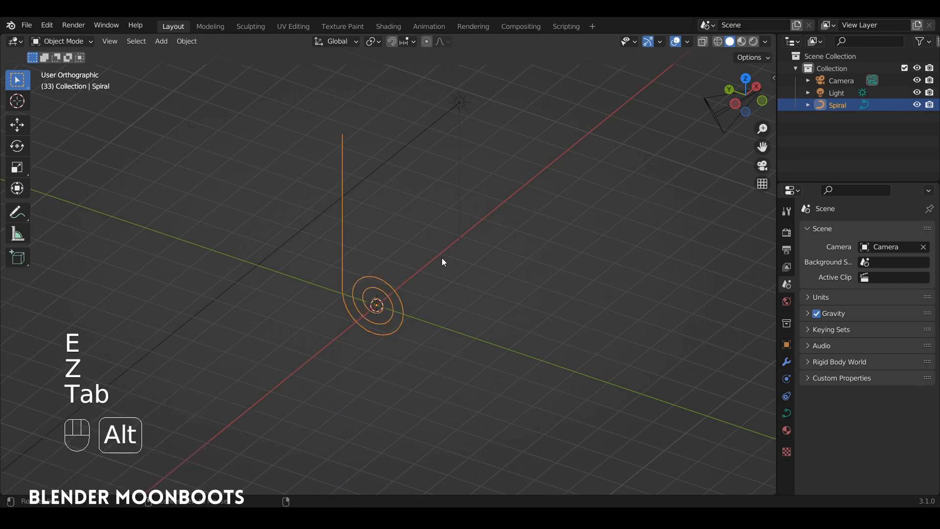
Step: Add a 2 m plane mesh at the world origin
mouse_move(441, 258)
left_mouse_down("alt")
mouse_move(416, 266)
mouse_move(432, 228)
mouse_move(436, 246)
left_mouse_up("alt")
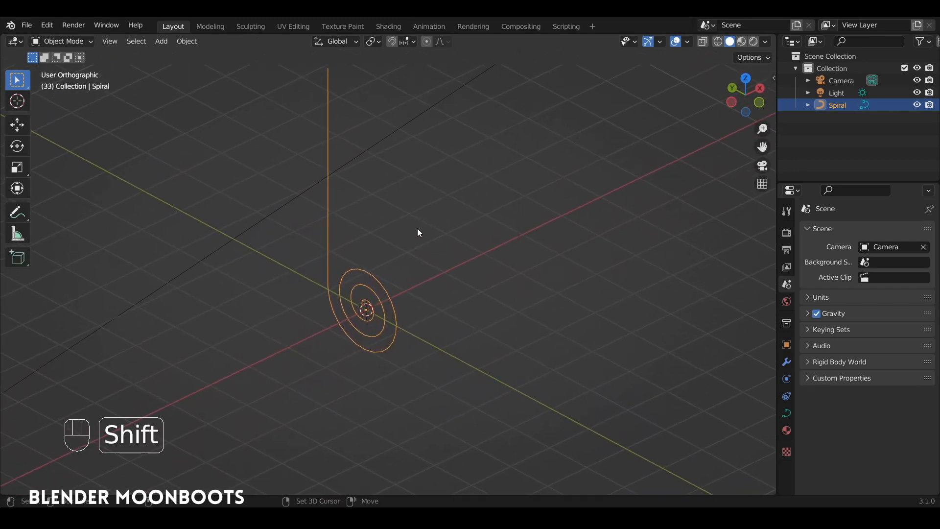
key("shift+a")
mouse_move(405, 216)
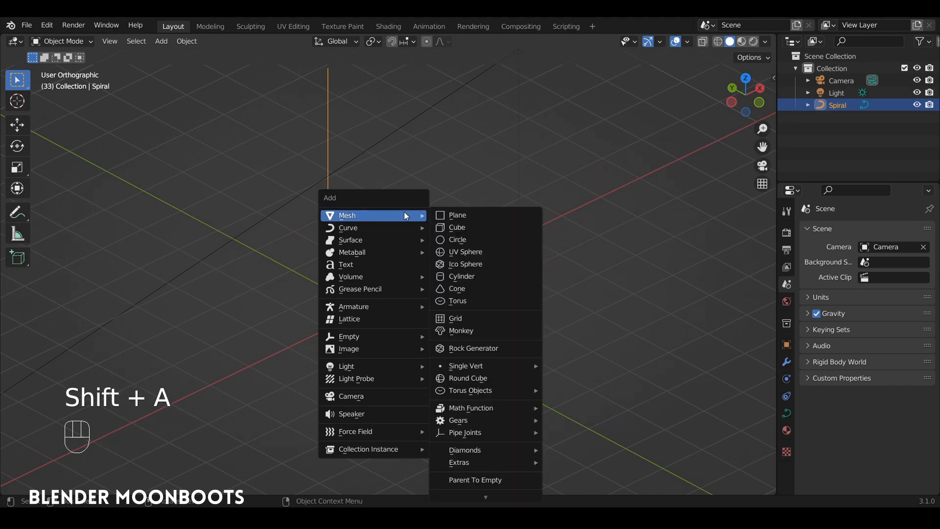
left_click(487, 218)
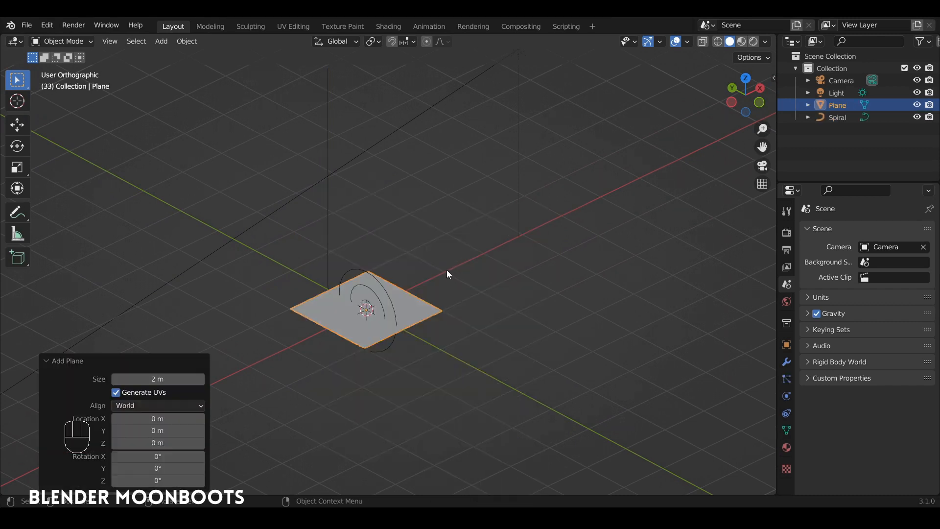
Step: In Edit Mode, rotate the plane 90° about the global Y axis and scale it by 3 along Z
key("Tab")
key("r")
key("y")
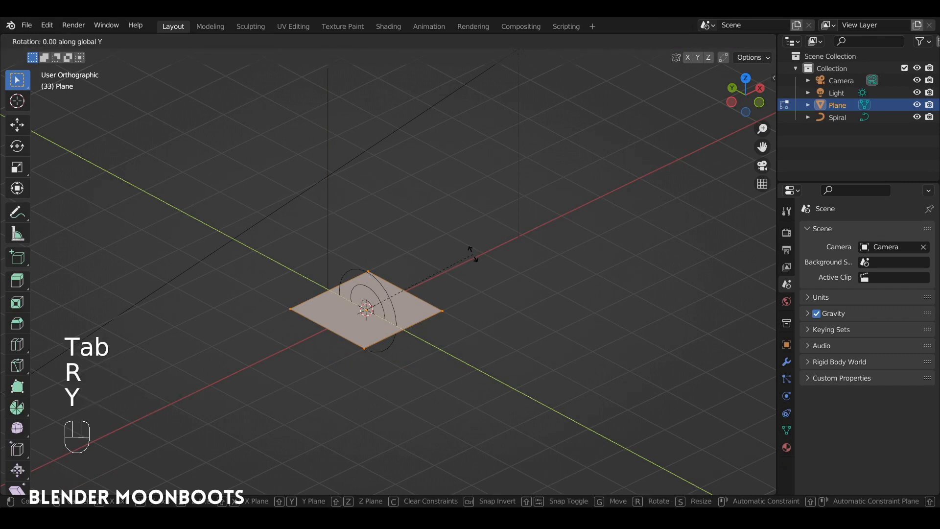
key("KP_9")
key("KP_0")
key("Return")
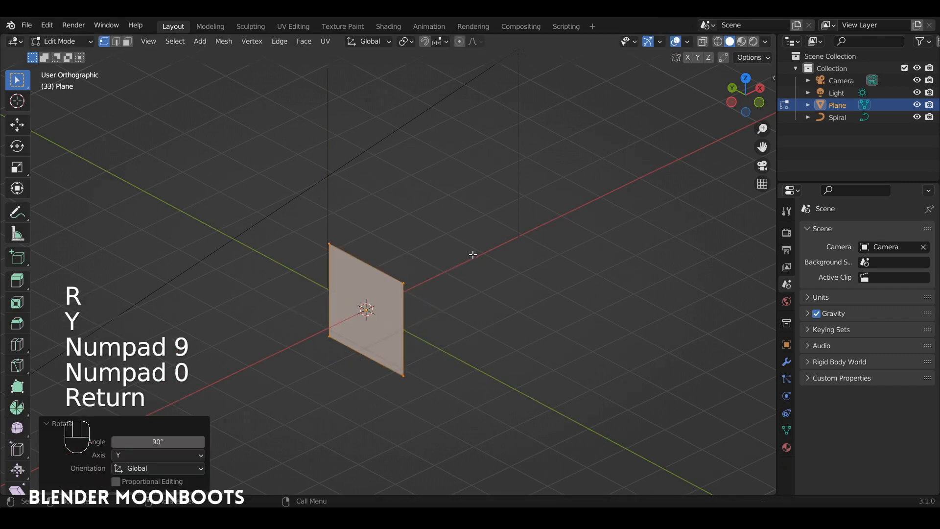
key("s")
key("z")
key("KP_3")
key("Return")
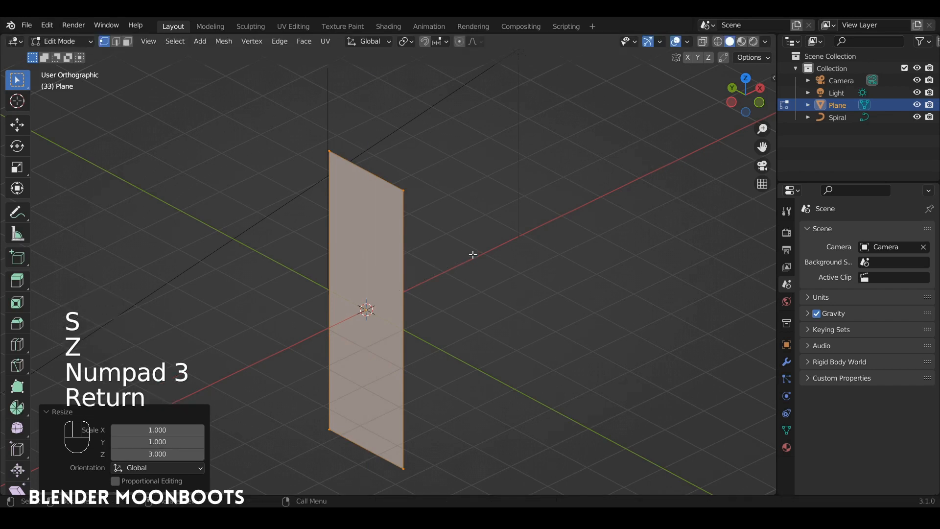
Step: Add two evenly spaced horizontal loop cuts across the tall plane without sliding them
left_click_drag(363, 236, 414, 208, "alt")
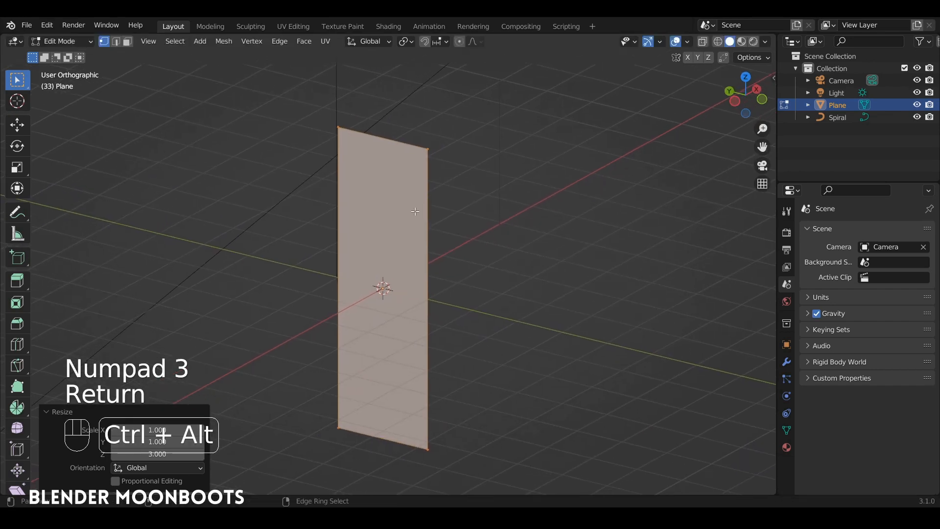
key("ctrl+r")
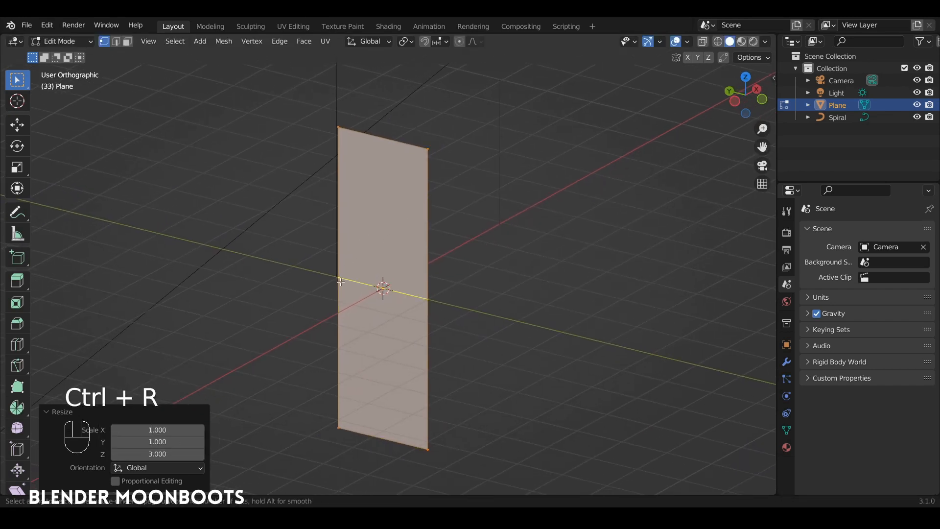
scroll(341, 281, "up", 1)
left_click(340, 281)
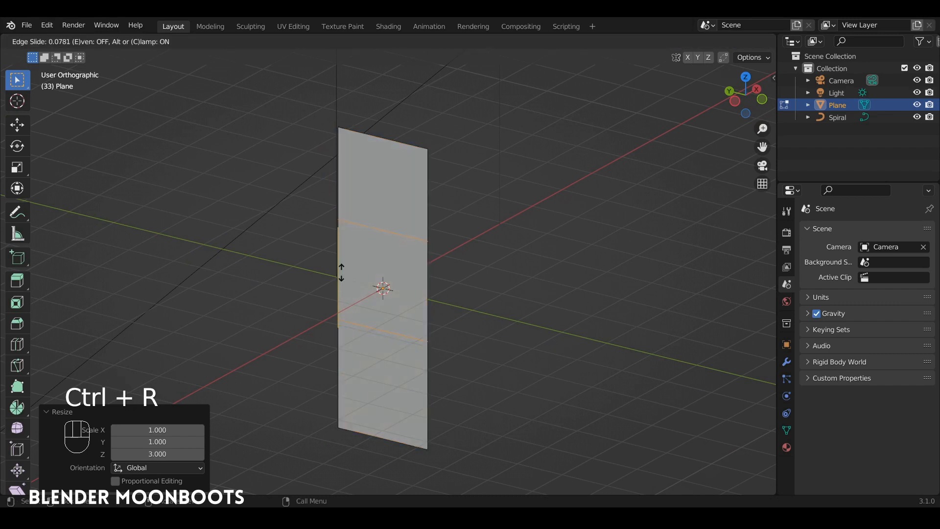
right_click(343, 269)
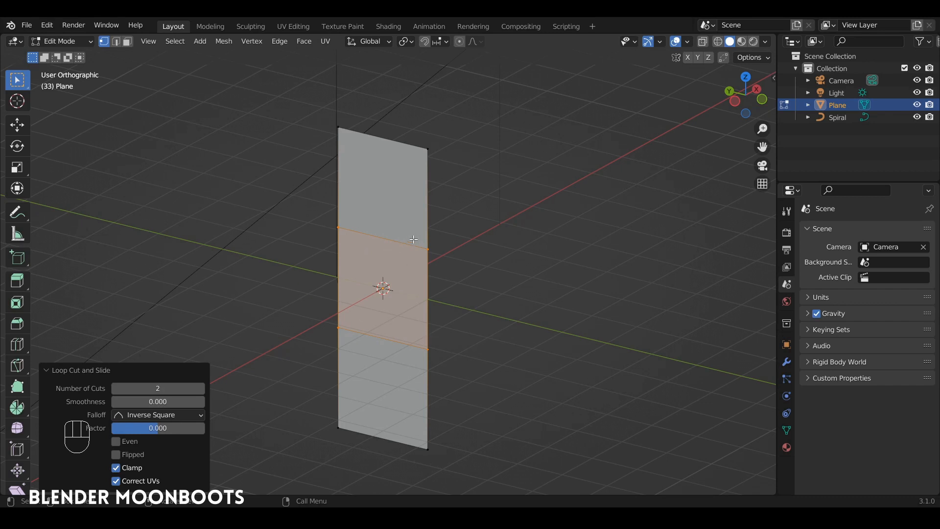
Step: Subdivide all of the plane's geometry with 11 cuts
key("a")
right_click(393, 223)
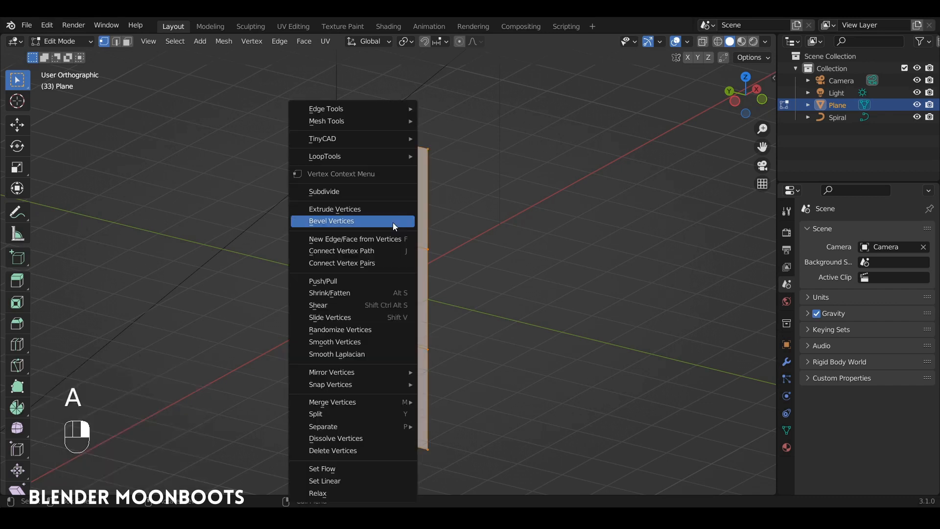
left_click(367, 194)
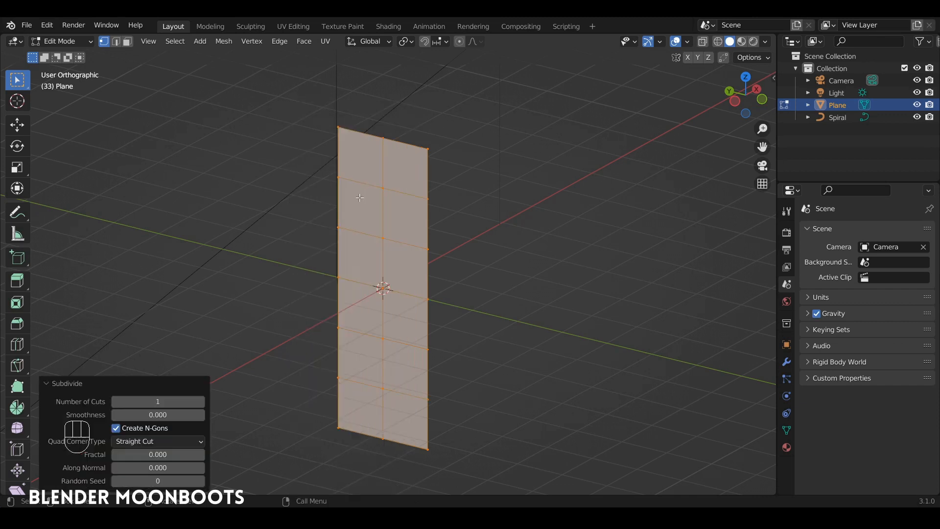
left_click(169, 399)
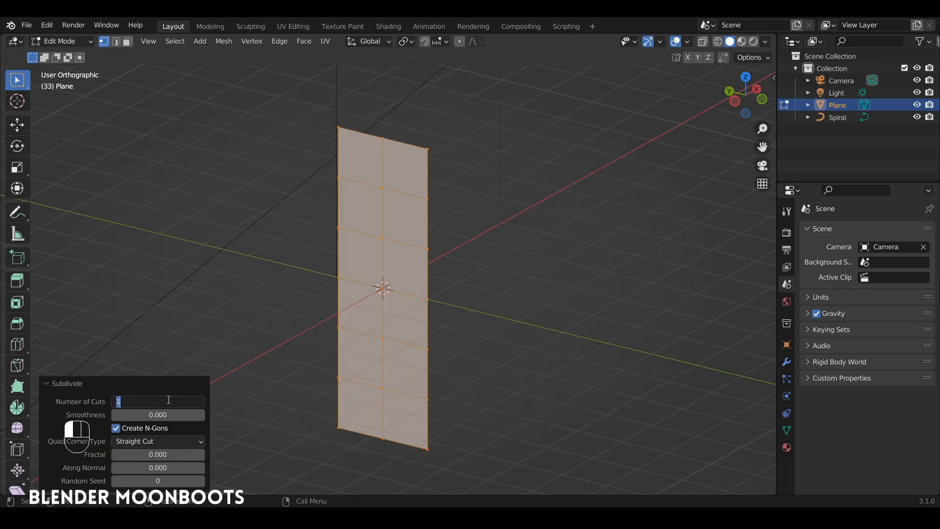
type("11")
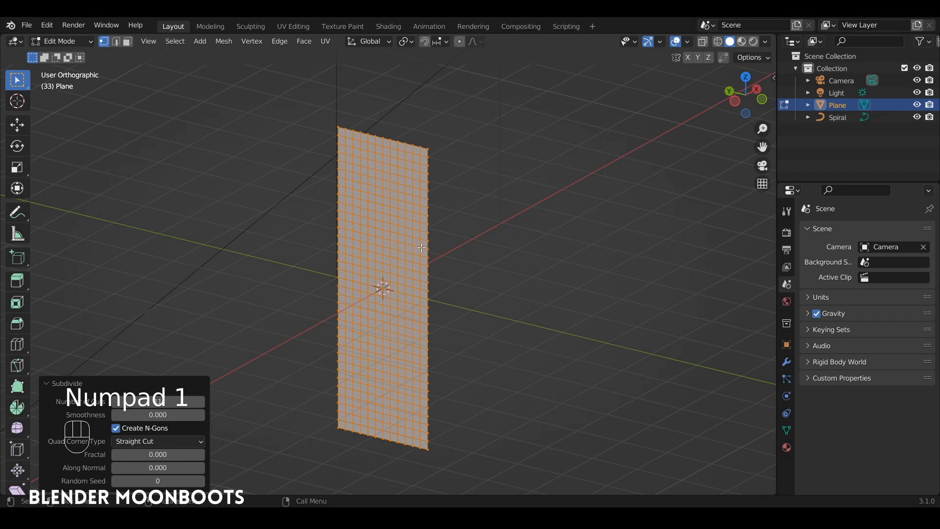
Step: In the right orthographic view, knife-cut from a centre-line vertex in the plane's lower part to its bottom right corner
key("KP_3")
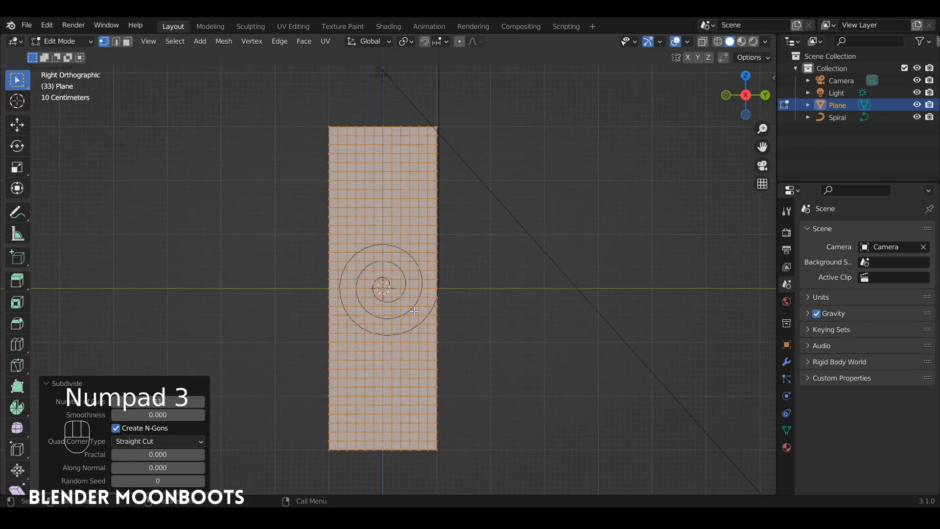
key("alt+a")
left_click_drag(419, 321, 420, 226, "alt+shift")
left_click_drag(434, 257, 443, 221, "ctrl+alt")
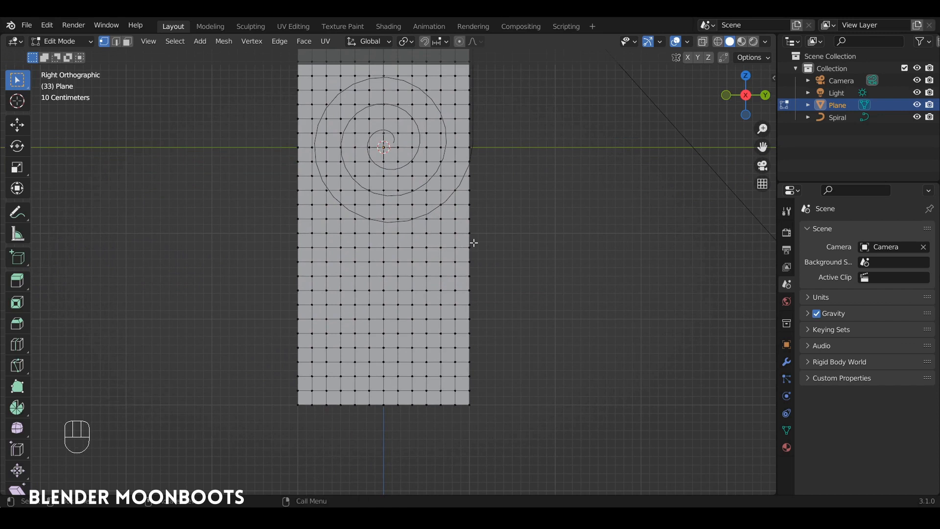
key("k")
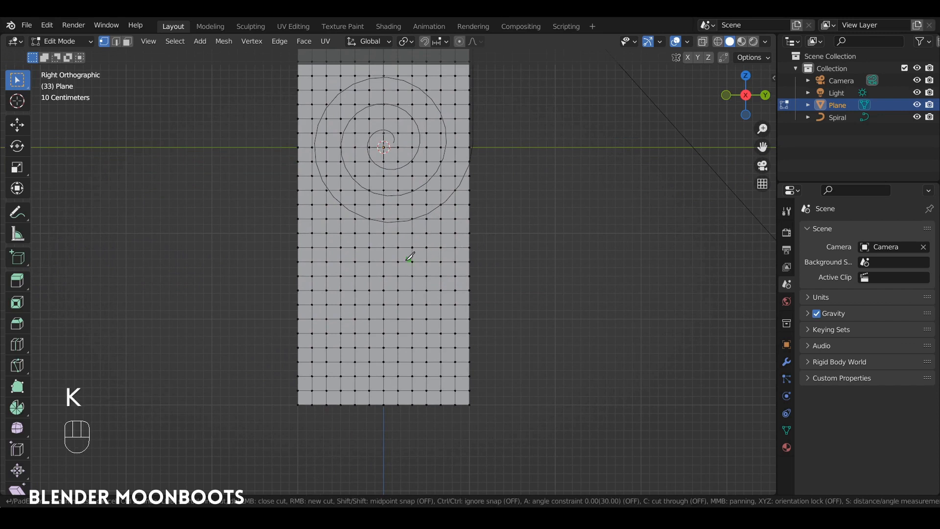
left_click(384, 276)
left_click(469, 405)
key("Return")
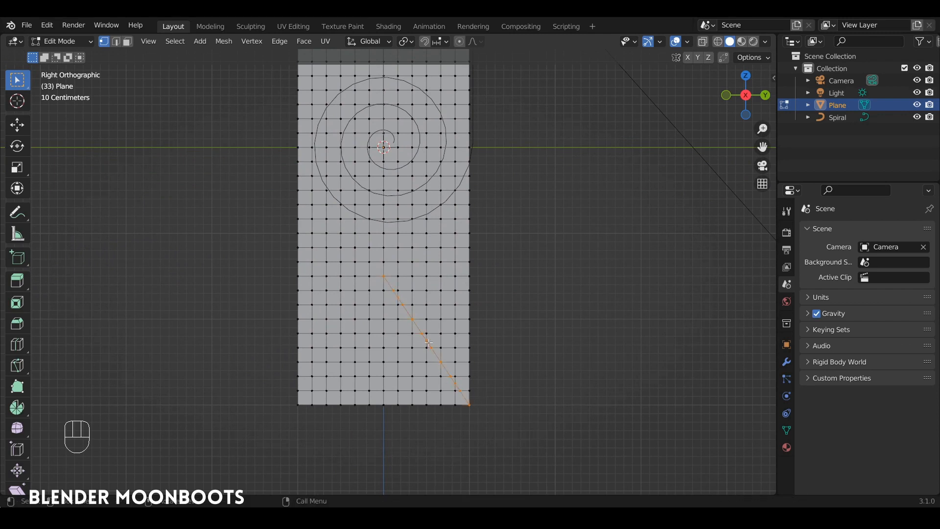
Step: Knife-cut from the same centre-line vertex to the plane's bottom left corner, forming an inverted V
key("k")
left_click(384, 275)
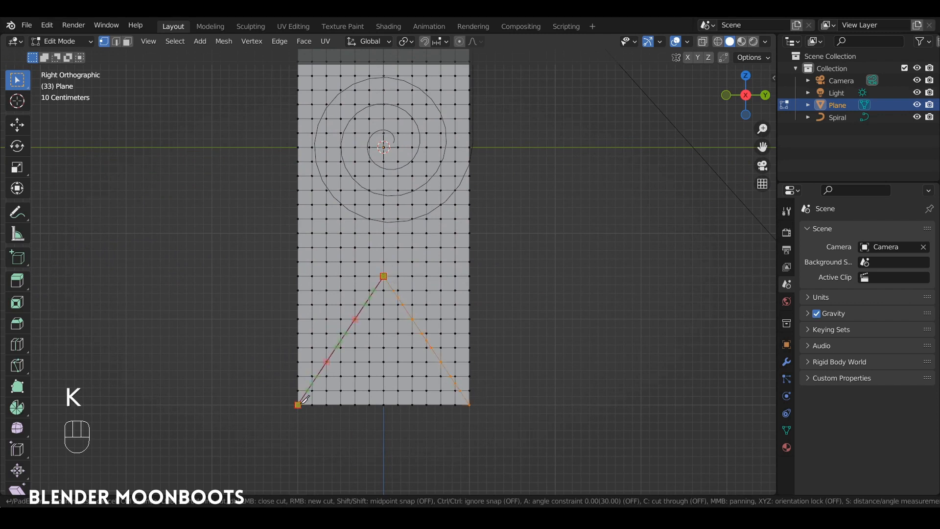
left_click(298, 405)
key("Return")
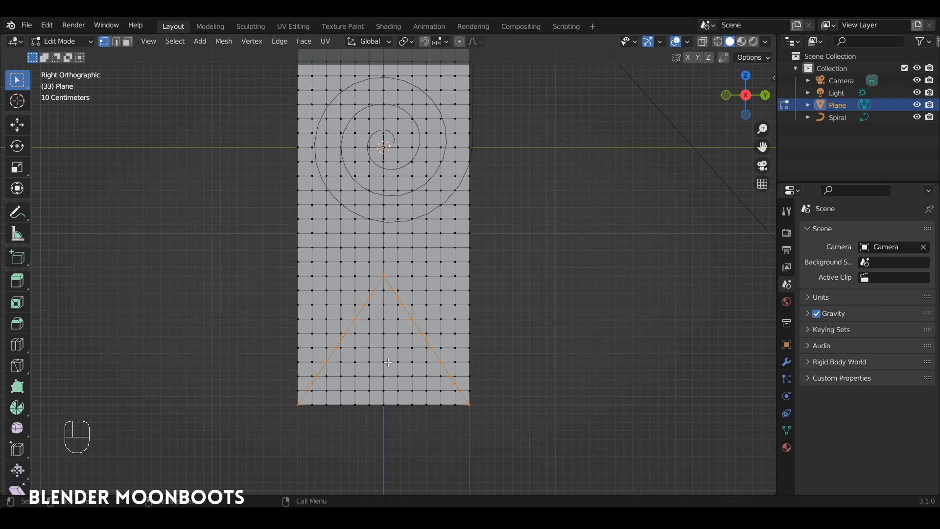
Step: Rip the mesh along the two diagonal cuts, delete the vertices of the linked triangular piece, and return to Object Mode
key("v")
key("Return")
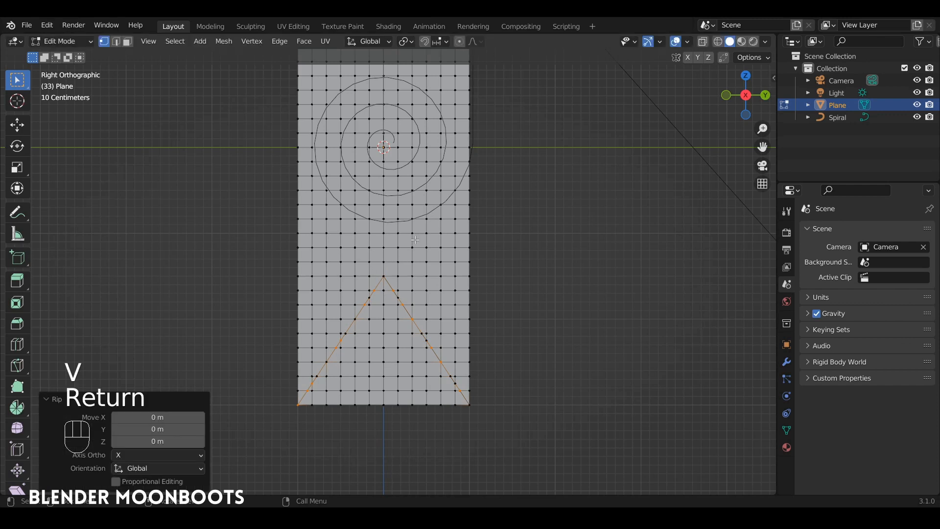
key("alt+a")
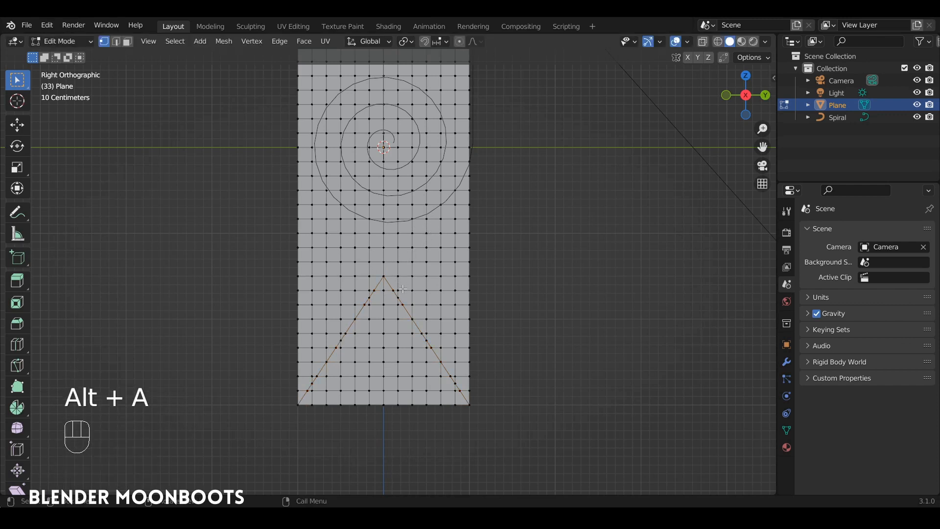
key("l")
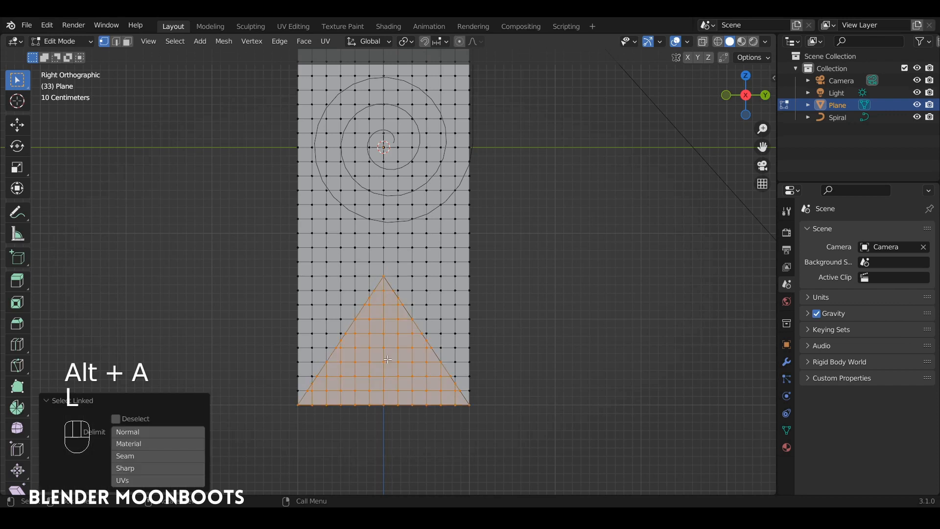
key("x")
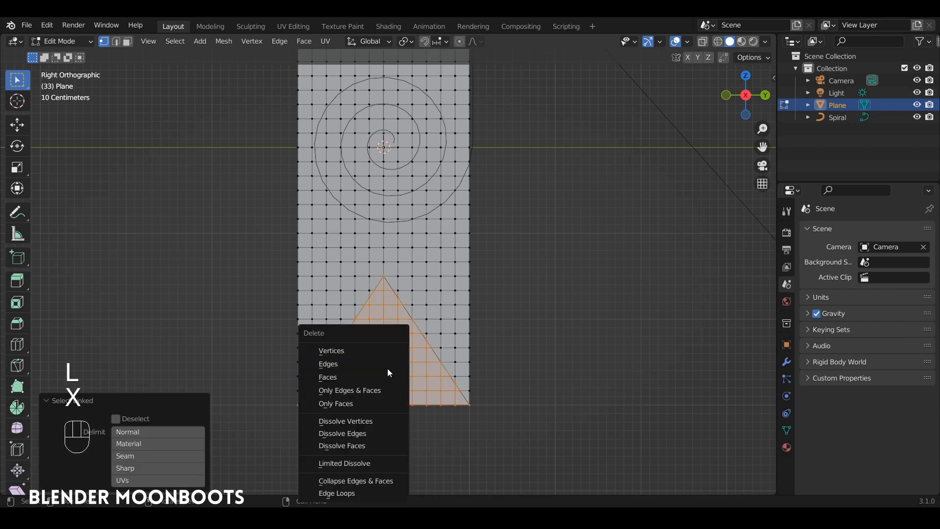
left_click(383, 349)
left_click_drag(404, 314, 462, 321, "alt")
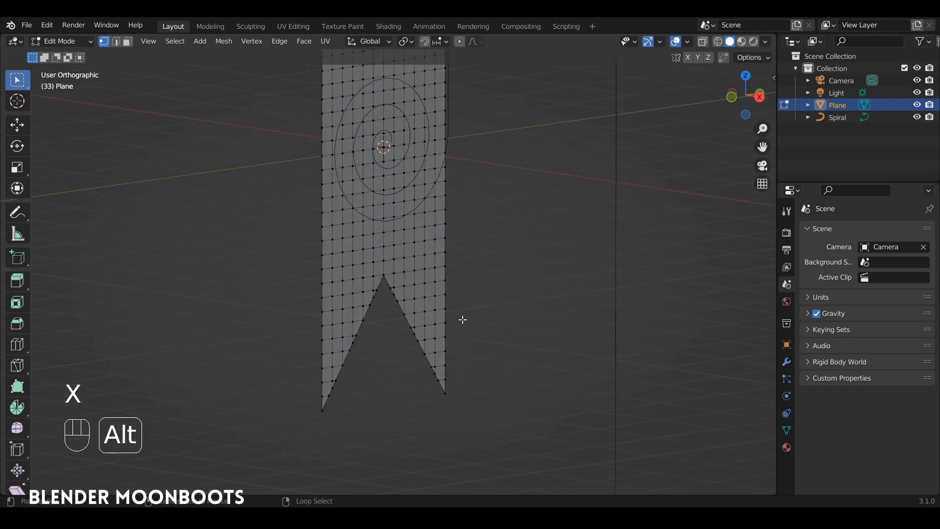
left_click_drag(463, 245, 464, 309, "ctrl+alt")
left_click_drag(460, 223, 396, 330, "alt+shift")
key("Tab")
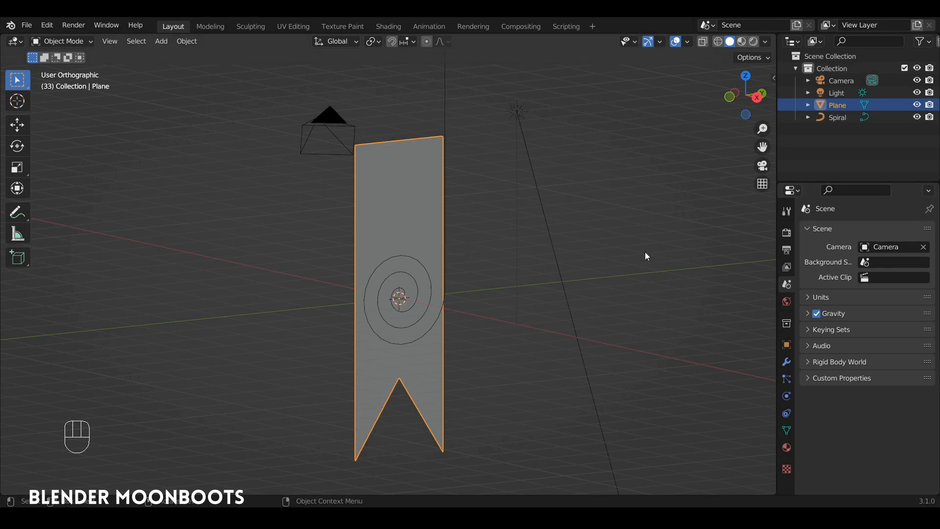
Step: Add a Curve modifier to the plane, using Spiral as the curve object and -Z as the deform axis
left_click(787, 362)
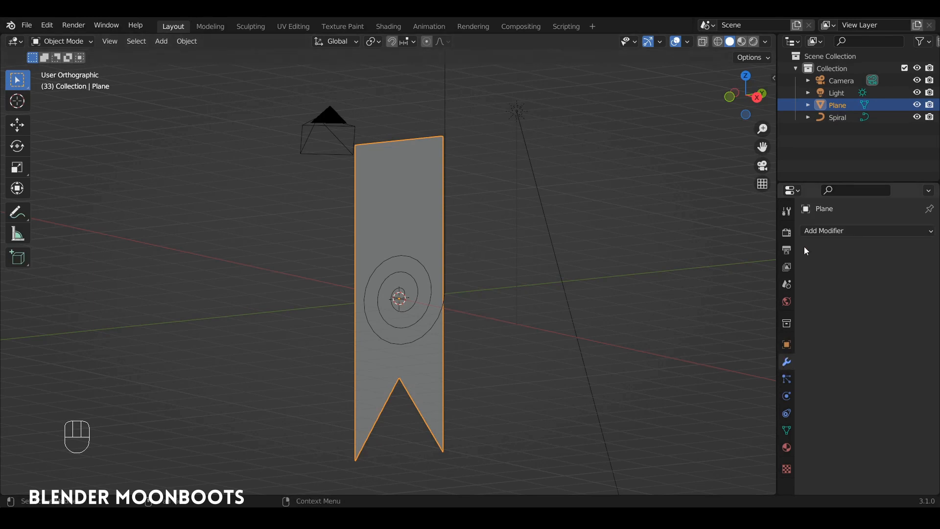
left_click(827, 230)
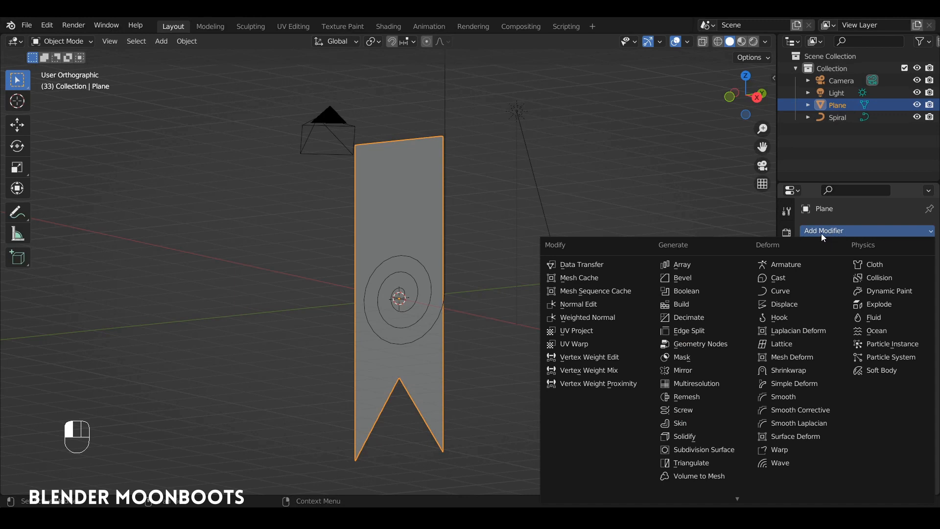
left_click(799, 291)
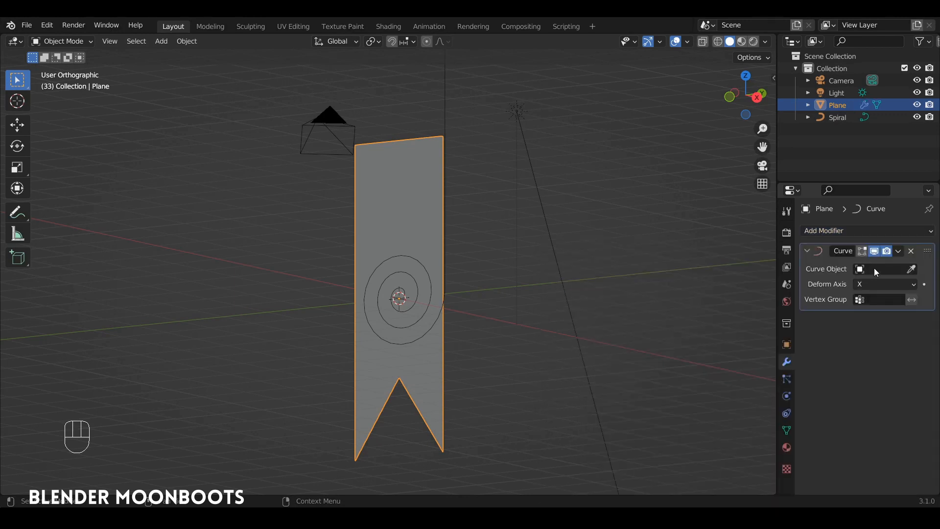
left_click(871, 270)
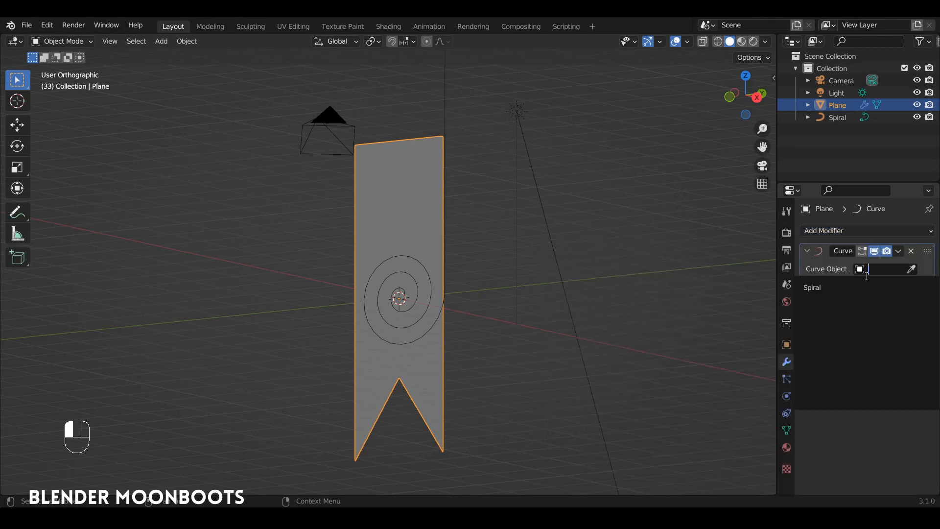
left_click(835, 288)
left_click_drag(538, 301, 504, 252, "alt+shift")
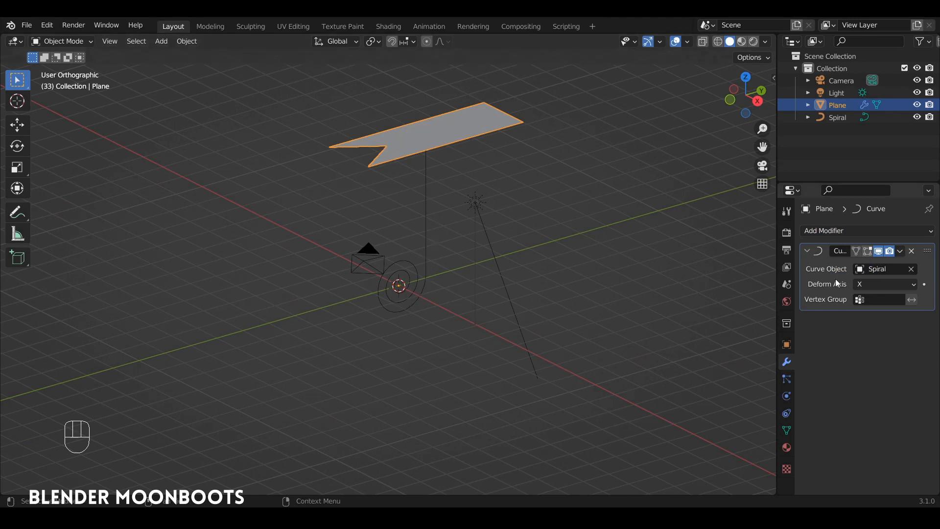
left_click_drag(867, 284, 881, 361)
Step: Move the plane down with the Move tool until its lower end starts rolling along the spiral curve
left_click_drag(528, 259, 473, 229, "alt+shift")
key("shift+space")
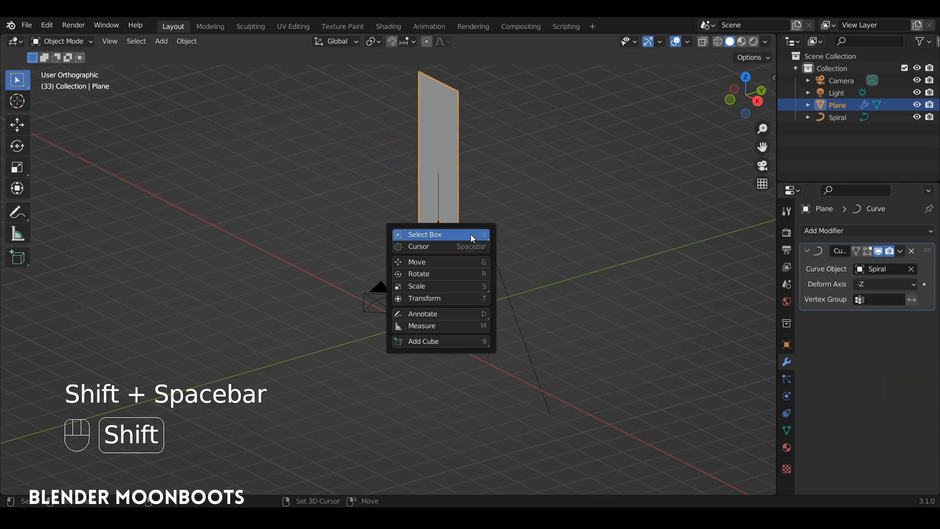
left_click(428, 262)
left_click_drag(414, 280, 327, 336)
Step: Select the spiral curve, scale down all its points in Edit Mode for a tighter roll, and return to Object Mode
left_click_drag(433, 322, 440, 273, "alt")
left_click_drag(441, 272, 429, 263, "alt+shift")
left_click(420, 310)
key("Tab")
key("a")
key("s")
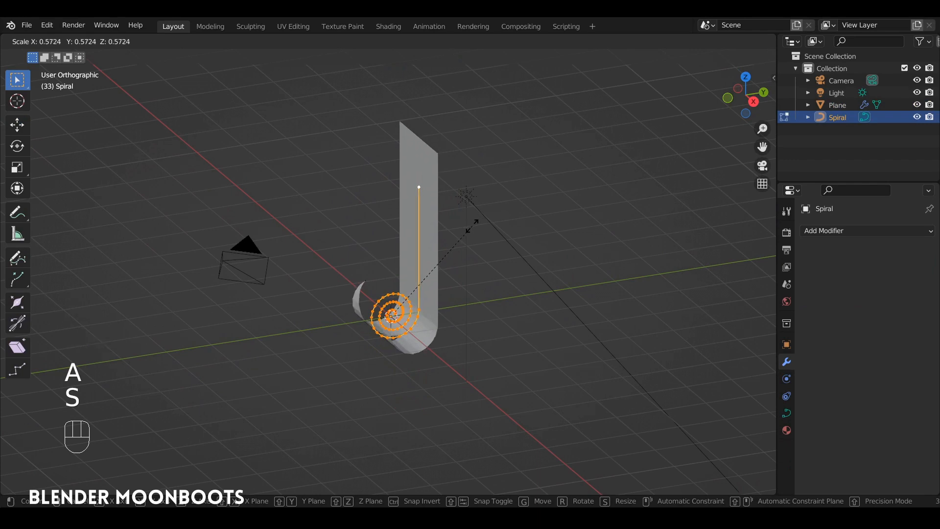
left_click(434, 246)
key("Tab")
Step: Select the plane and move it along Z by about -1.01 m and a further -0.15 m to roll it up around the spiral
left_click(433, 247)
left_click_drag(390, 378, 395, 486)
left_click_drag(435, 342, 439, 234, "ctrl+alt")
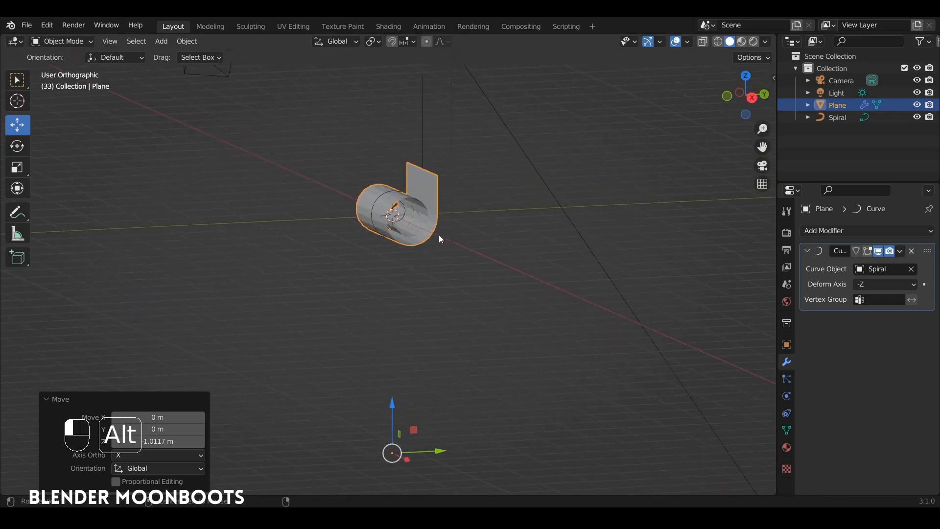
left_click_drag(424, 276, 400, 277, "alt")
left_click_drag(433, 258, 431, 298, "alt+shift")
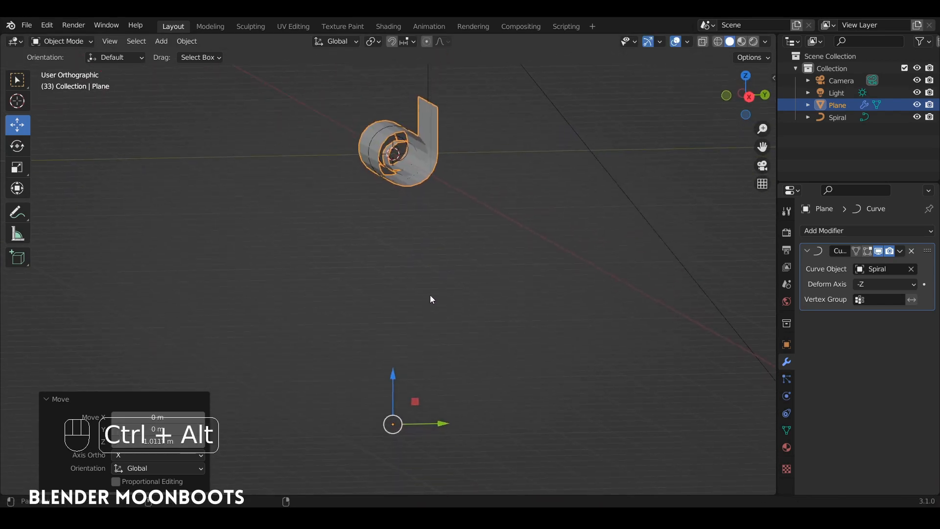
left_click_drag(395, 373, 399, 384)
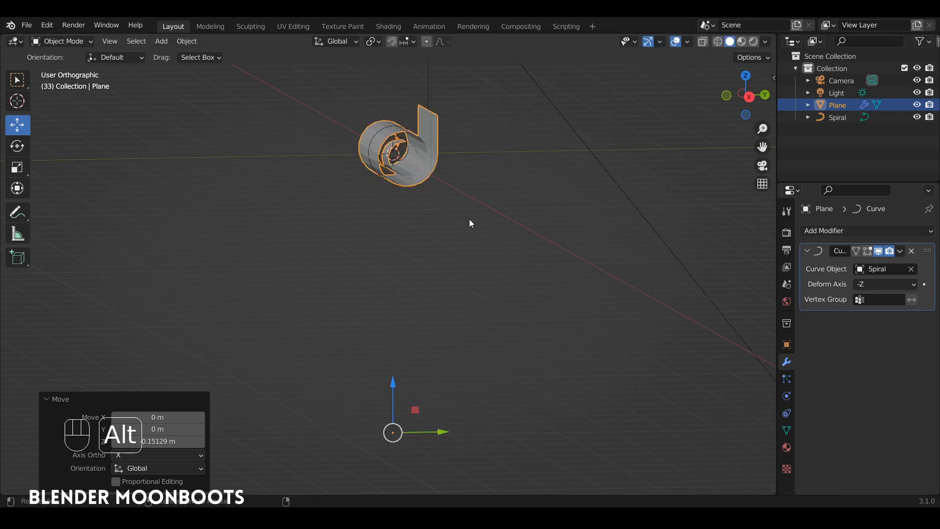
Step: Shade the rolled-up banner smooth and enable Cloth physics on it
left_click_drag(469, 219, 489, 197, "alt")
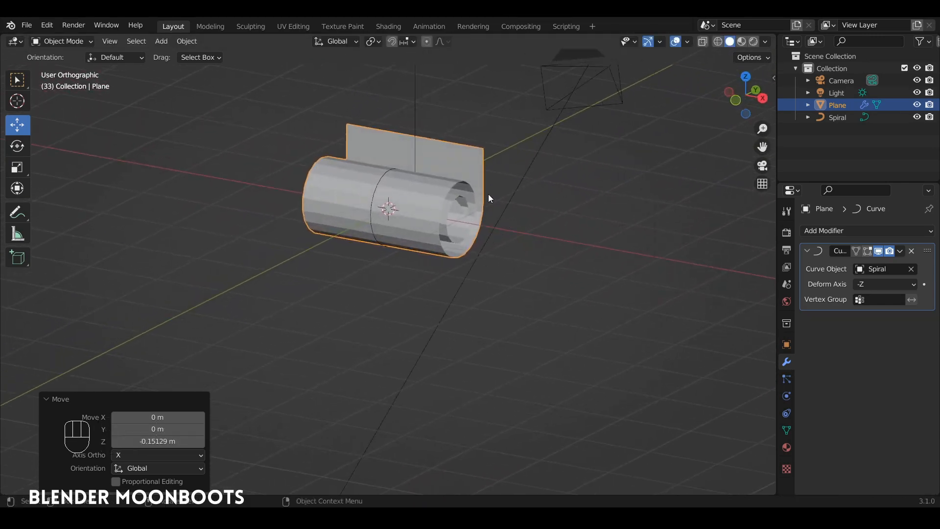
right_click(427, 186)
left_click(430, 186)
mouse_move(456, 195)
left_mouse_down("ctrl+alt")
mouse_move(478, 219)
mouse_move(460, 202)
left_mouse_up("ctrl+alt")
key("Tab")
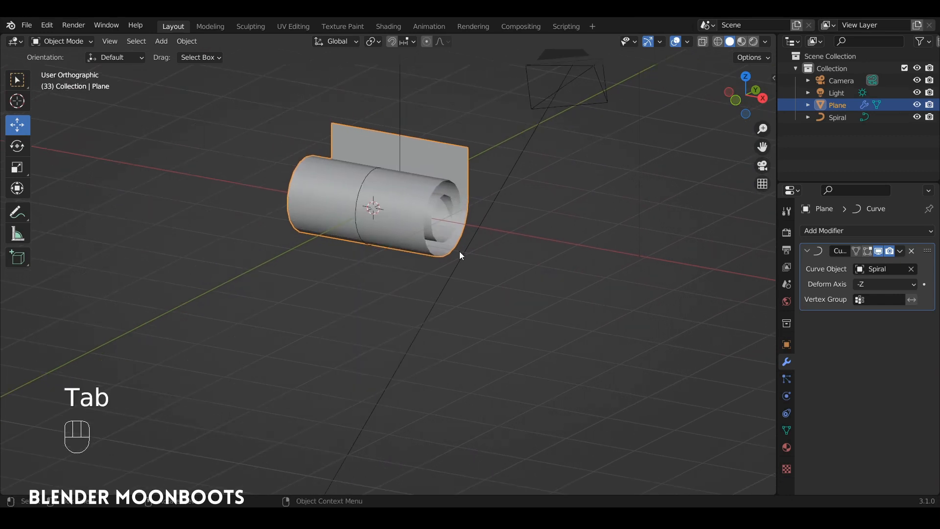
left_click_drag(460, 248, 437, 226, "alt")
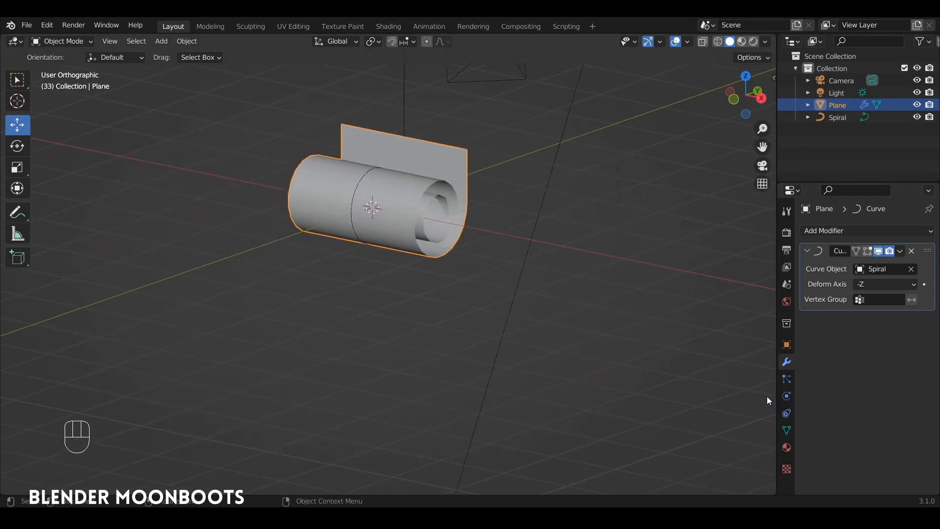
left_click(787, 396)
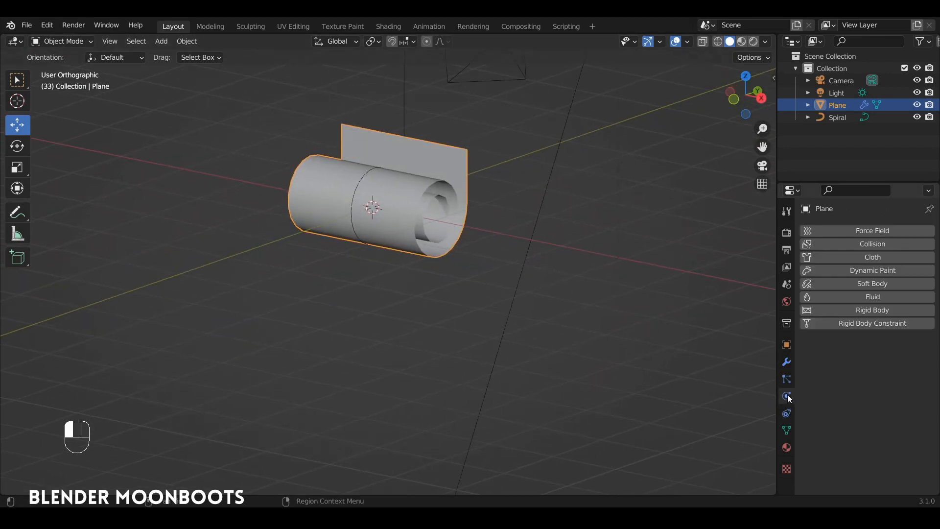
left_click(845, 256)
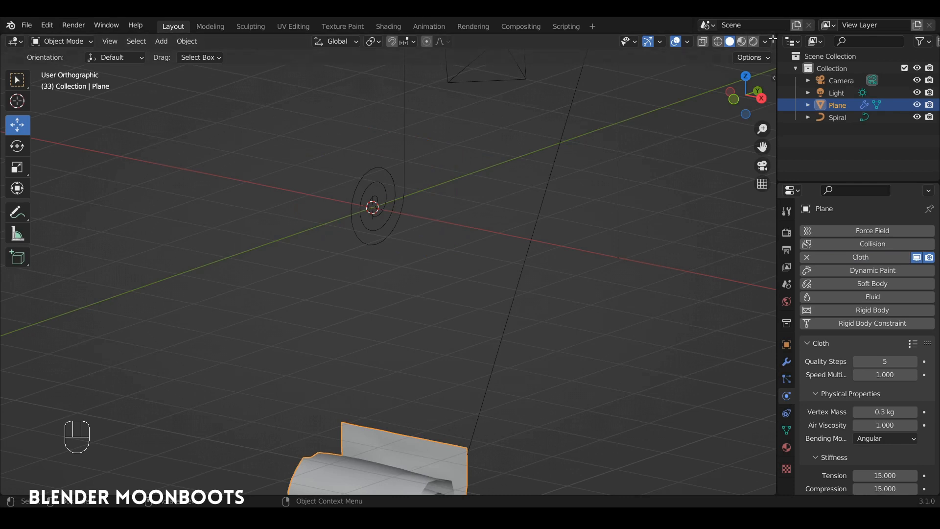
Step: Split off the lower part of the viewport, make that area a Timeline, and go to the first frame
left_click_drag(773, 38, 651, 367)
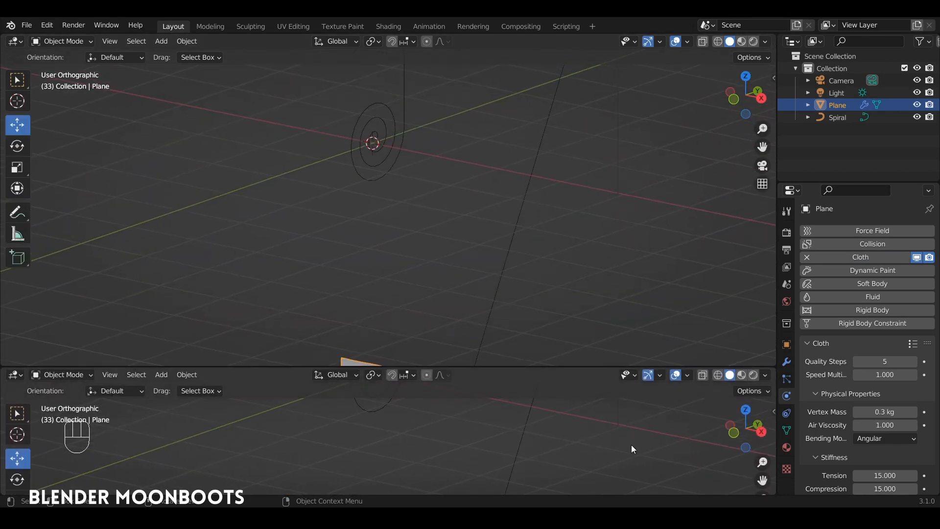
key("shift+F12")
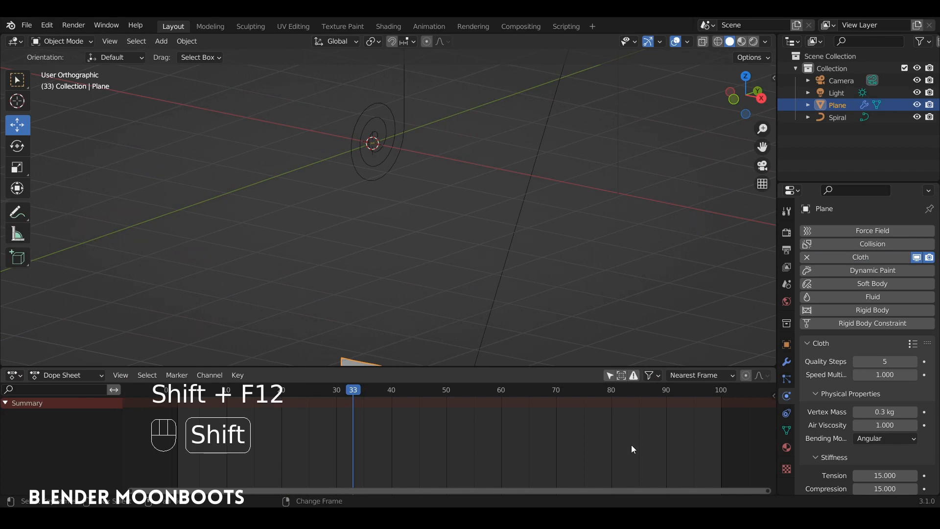
key("shift+F12")
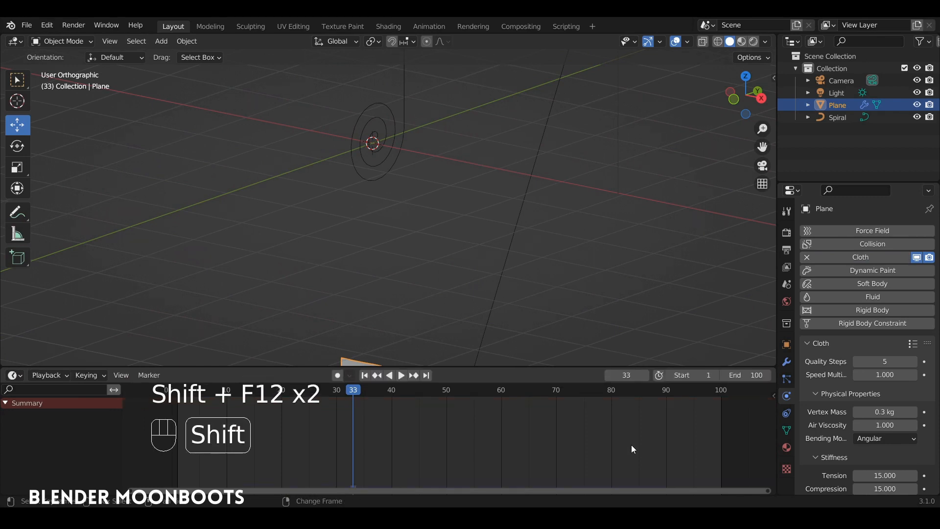
key("shift+Left")
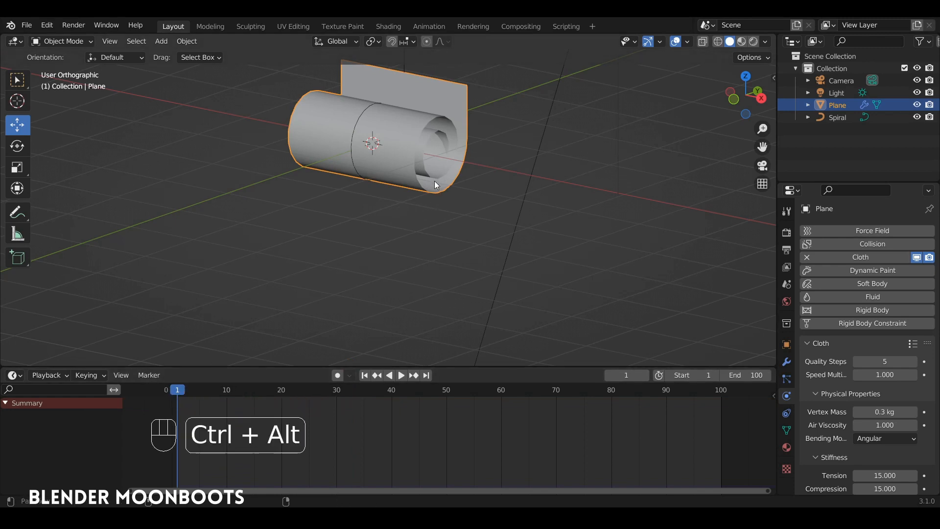
Step: Play the cloth simulation to check how the unpinned banner behaves, and rewind to frame 0
left_click_drag(444, 189, 462, 211, "ctrl+alt")
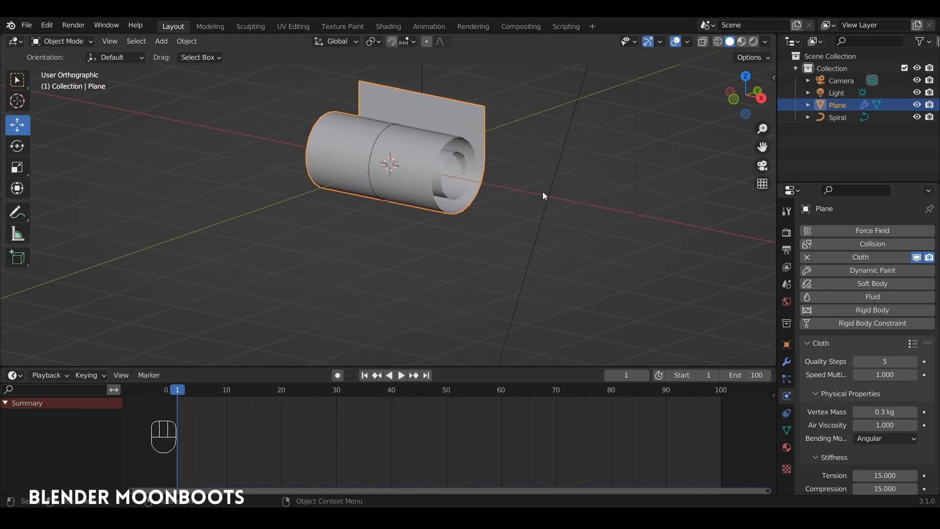
key("space")
key("space")
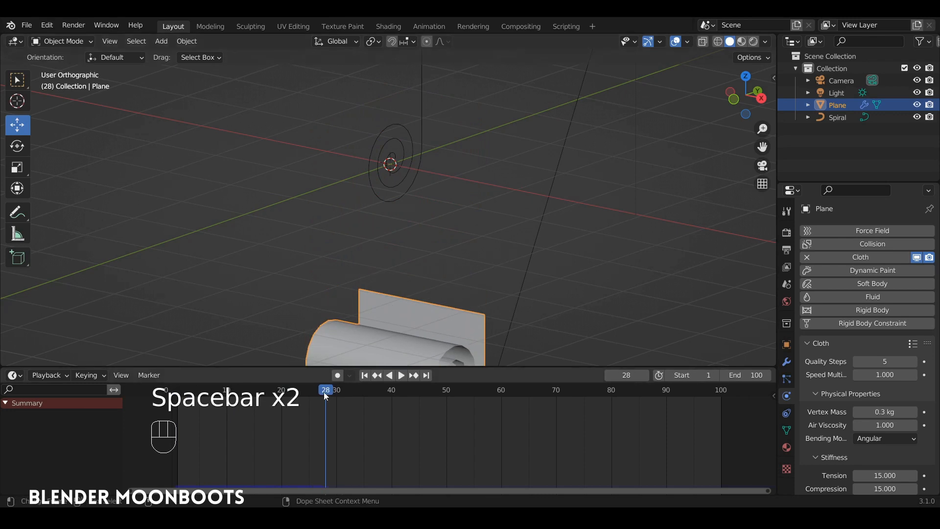
left_click_drag(326, 392, 178, 391)
key("space")
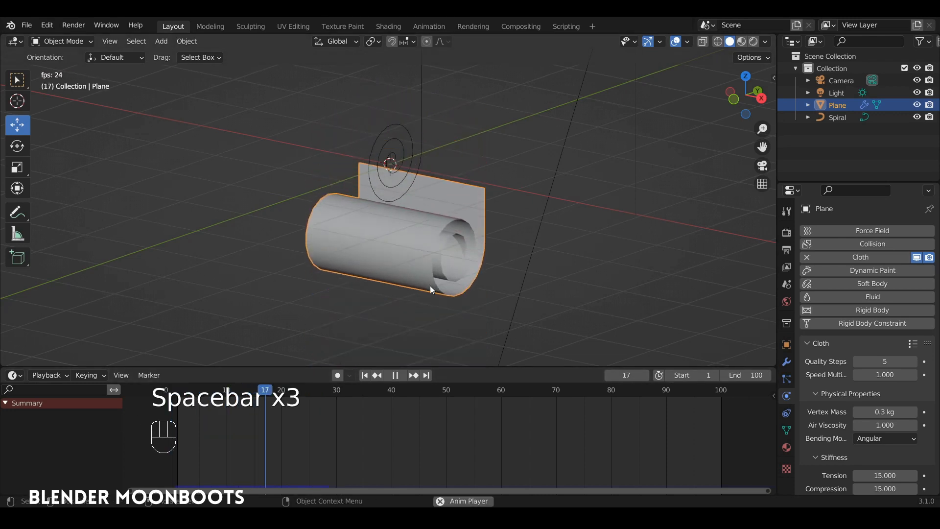
key("space")
left_click_drag(307, 390, 171, 386)
Step: In Edit Mode, assign the plane's top row of vertices to a new vertex group named "pin", and return to Object Mode
left_click_drag(470, 202, 507, 209, "ctrl+alt")
left_click_drag(510, 214, 480, 188, "alt")
left_click_drag(475, 151, 501, 189, "alt")
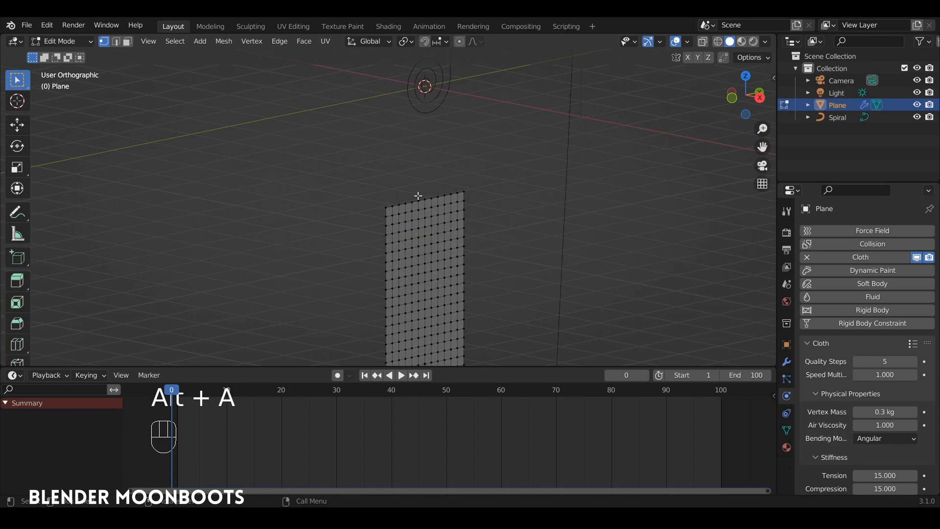
left_click(463, 193, "ctrl")
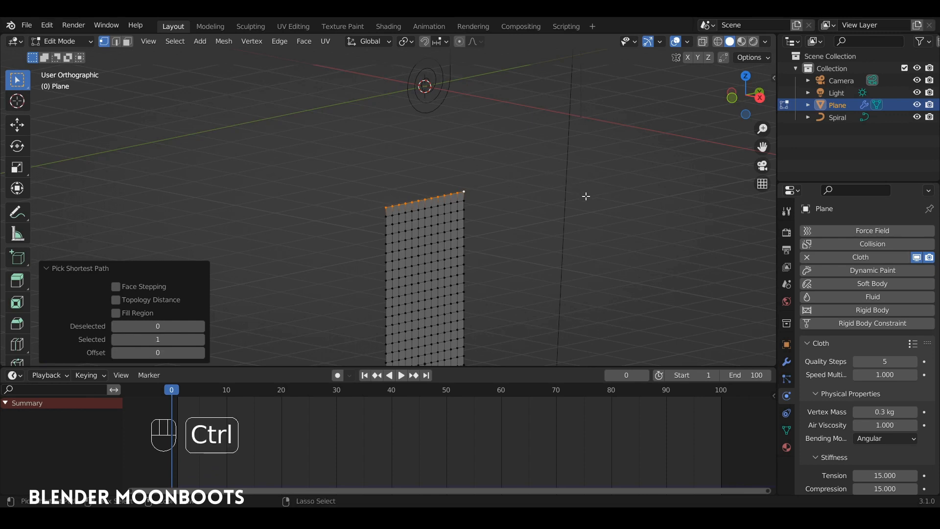
key("ctrl+g")
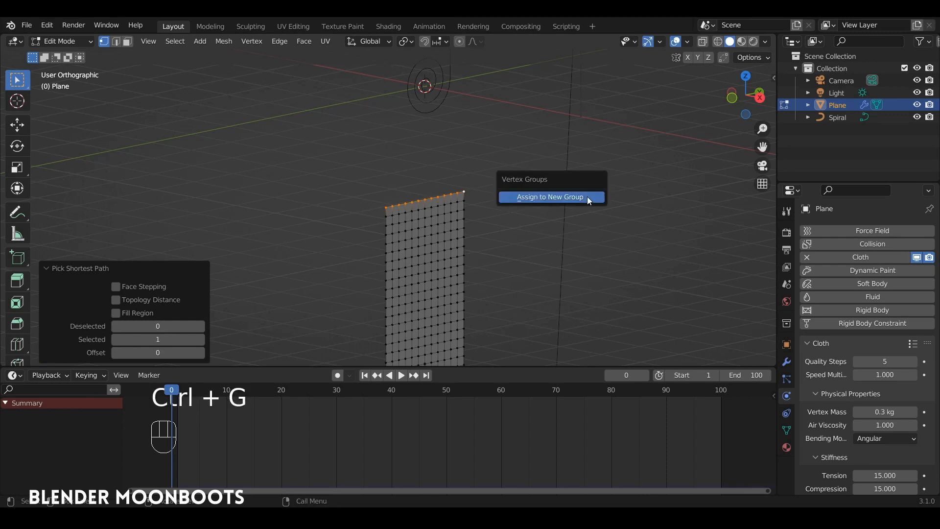
left_click(588, 198)
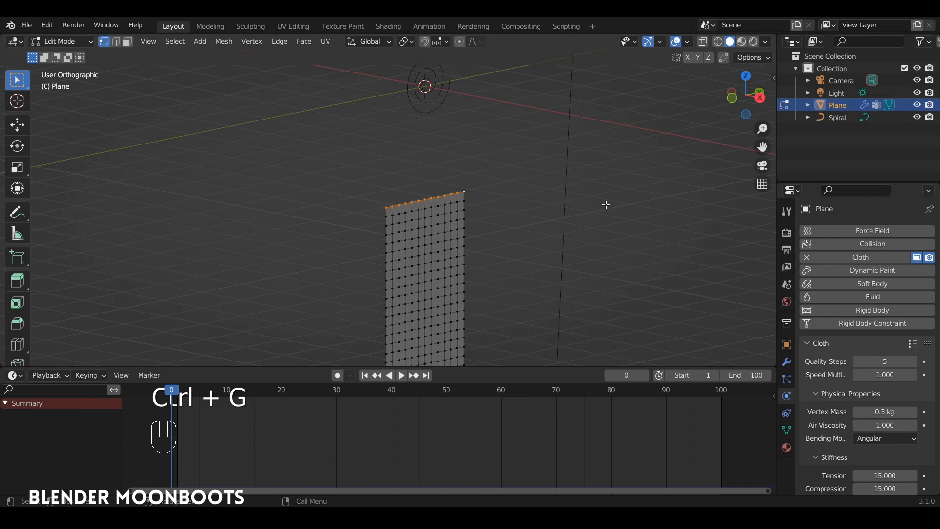
left_click(787, 430)
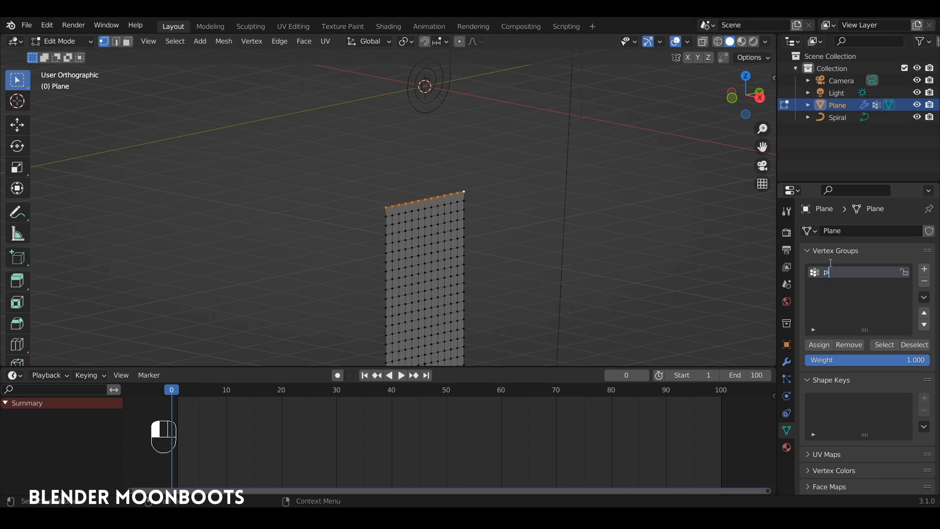
key("Tab")
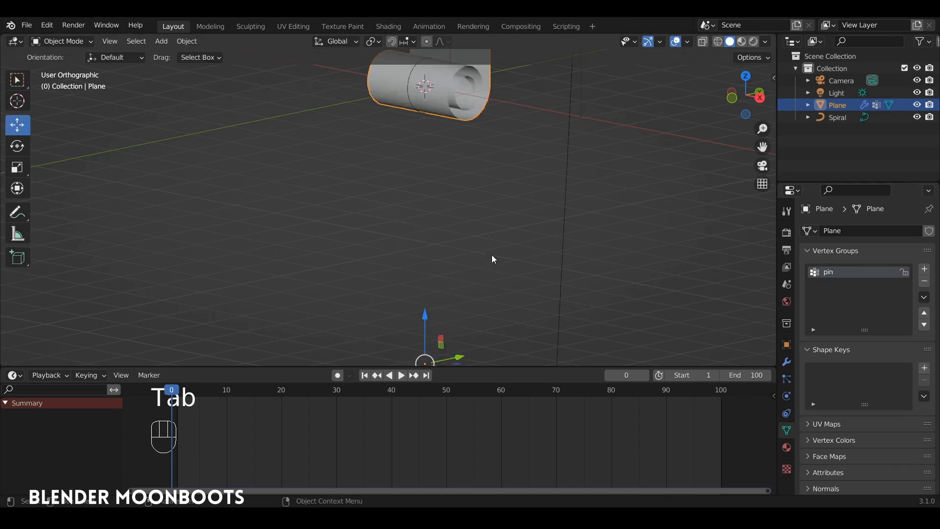
Step: Set the cloth's Shape pin group to "pin"
key("KP_Decimal")
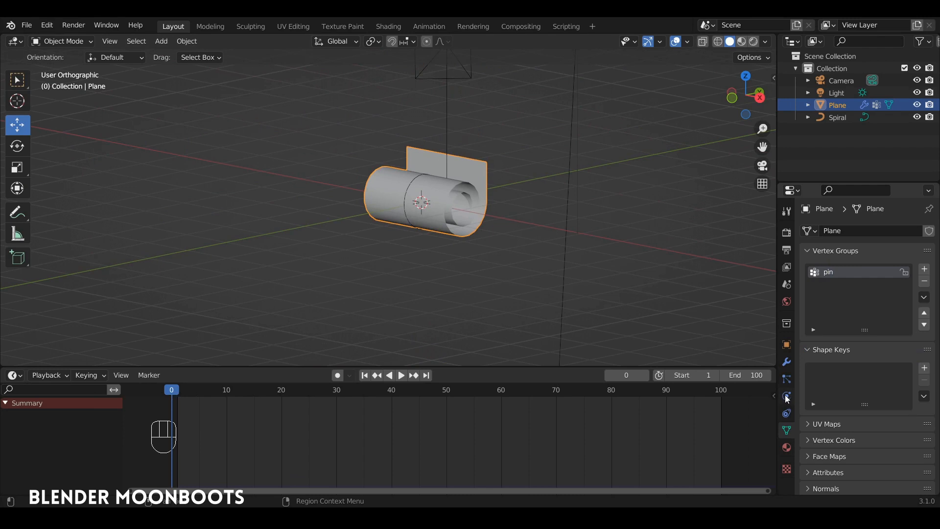
left_click(787, 397)
left_click_drag(777, 353, 732, 354)
scroll(804, 354, "down", 10)
scroll(791, 366, "down", 5)
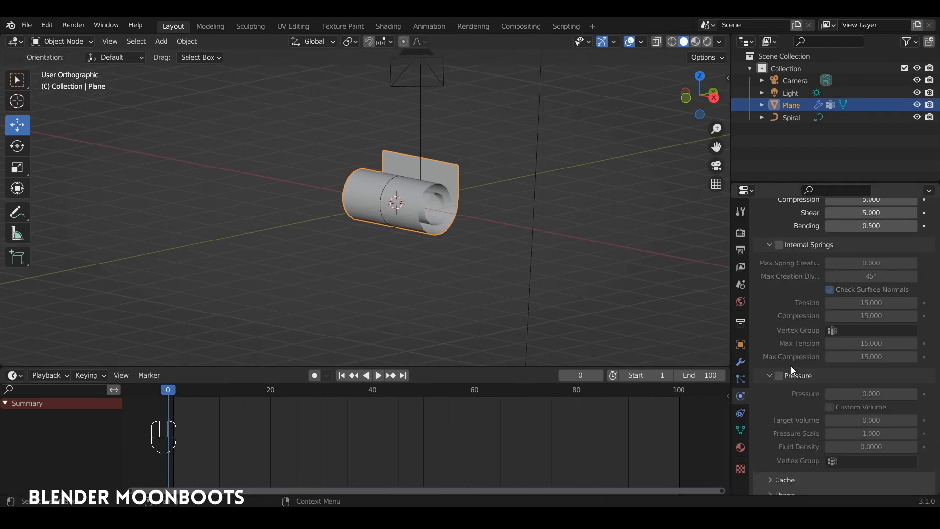
left_click(771, 442)
scroll(794, 389, "down", 4)
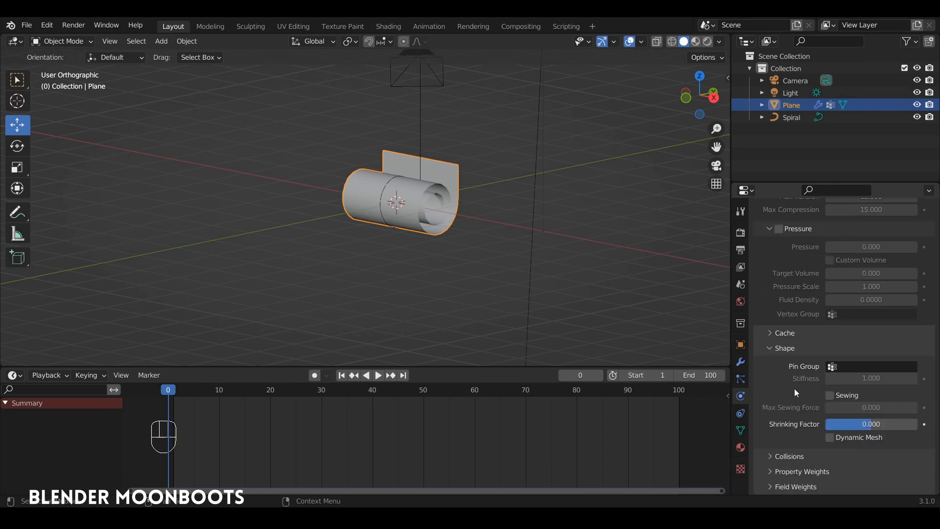
left_click(839, 368)
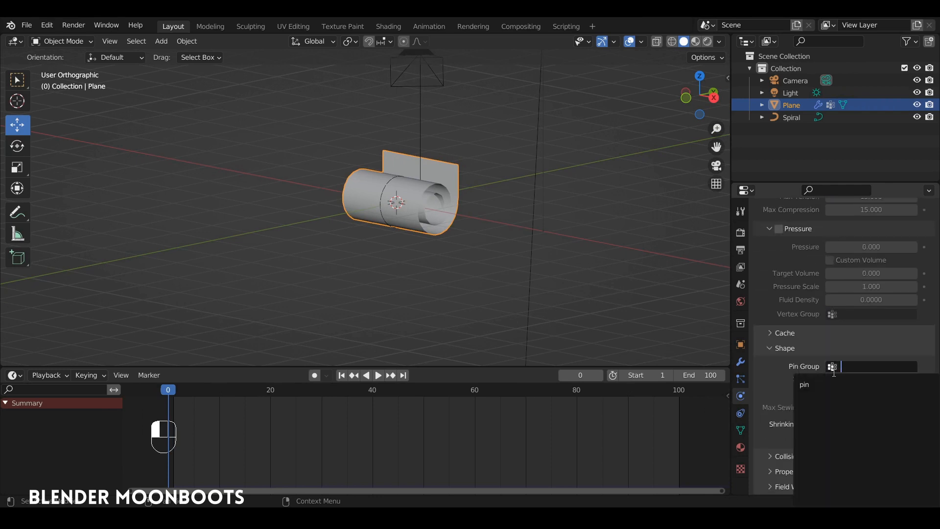
left_click(808, 385)
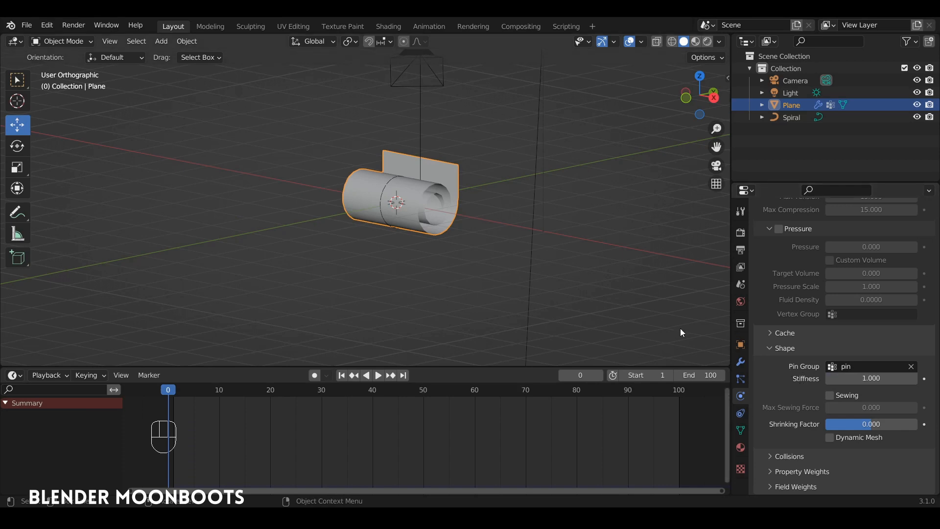
Step: Play the cloth simulation to check how the pinned banner unrolls
key("space")
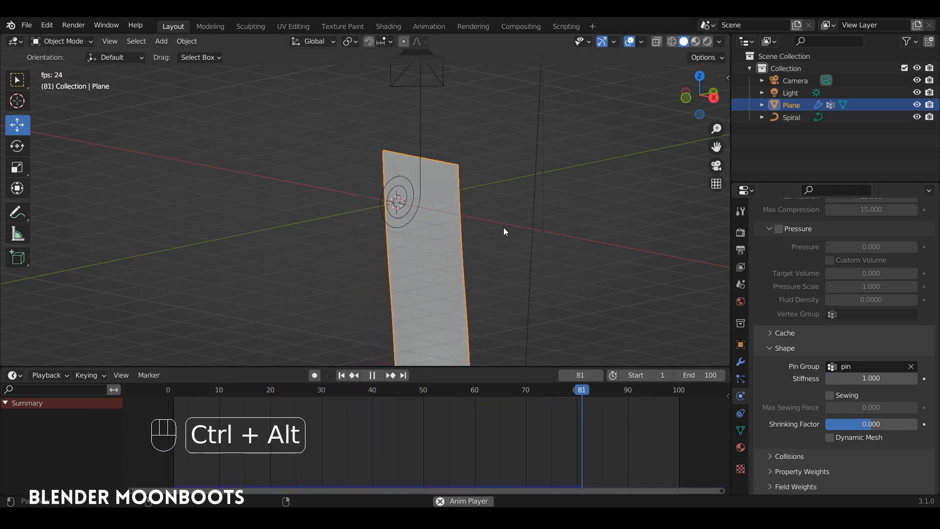
left_click_drag(504, 227, 460, 172, "ctrl+alt")
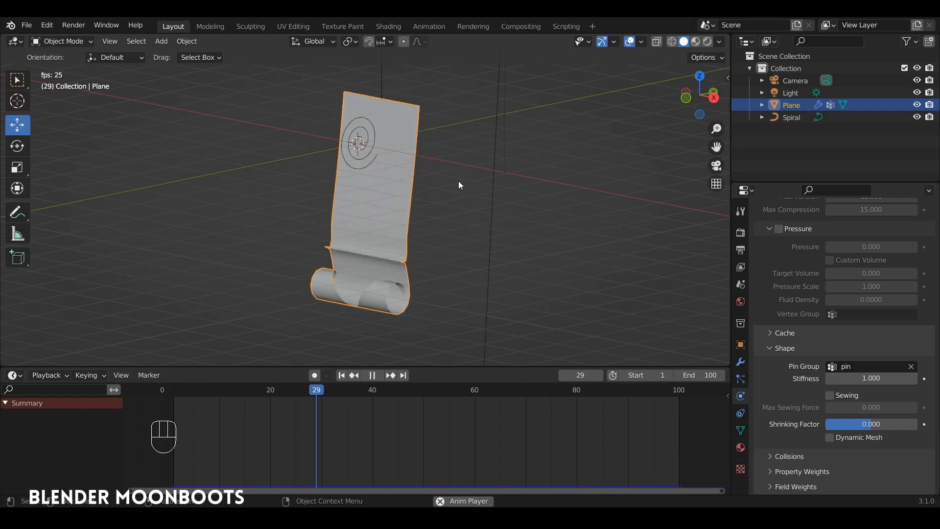
Step: Replay the pinned cloth simulation from frame 0 and inspect the rolled part of the banner around frame 24 for self-intersection
key("space")
left_click_drag(229, 389, 168, 390)
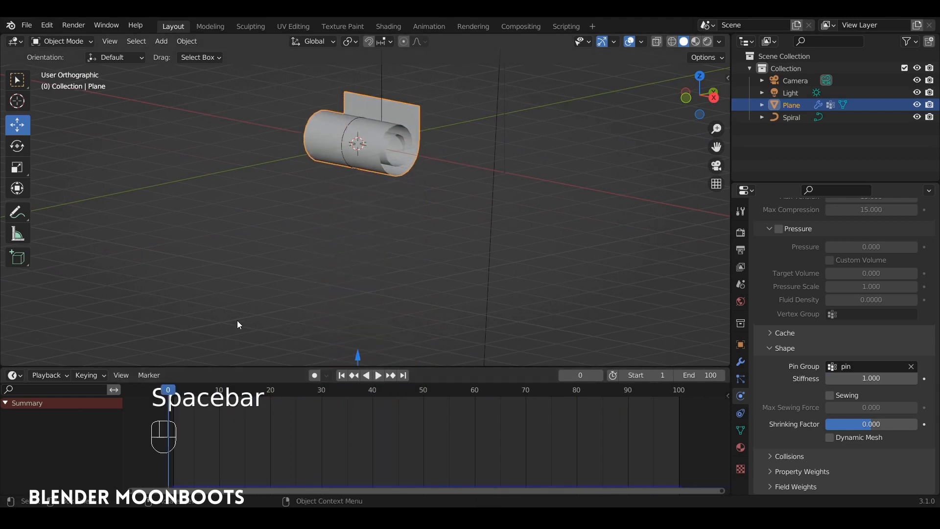
key("space")
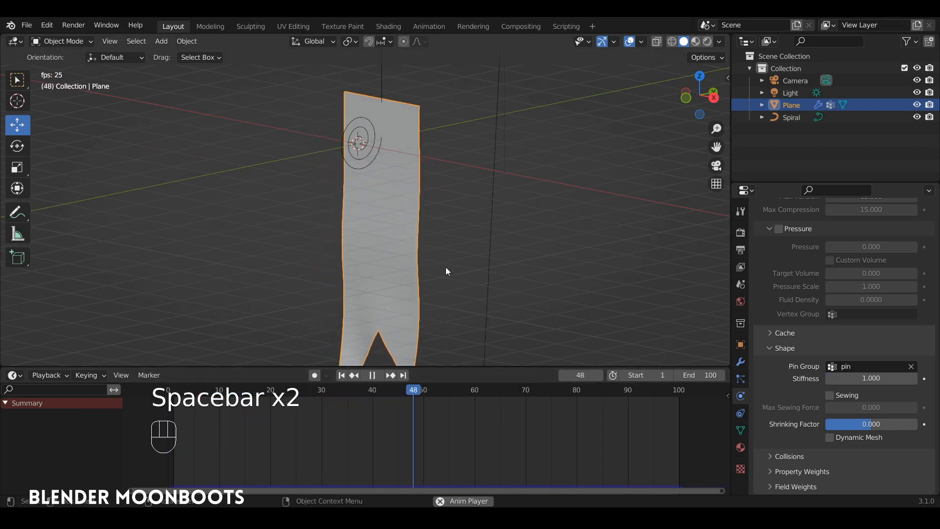
key("space")
left_click_drag(225, 397, 168, 395)
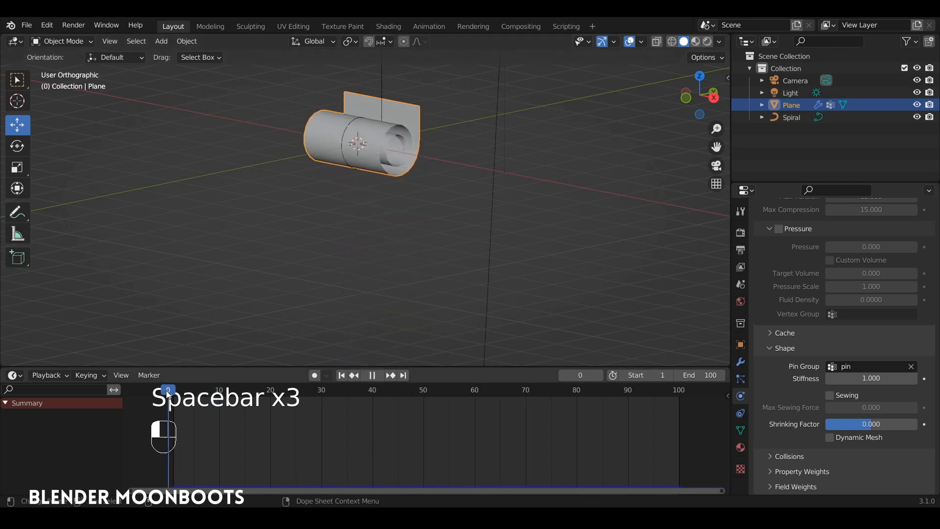
left_click_drag(402, 206, 458, 183, "ctrl+alt")
key("space")
key("space")
left_click_drag(439, 245, 412, 280, "alt")
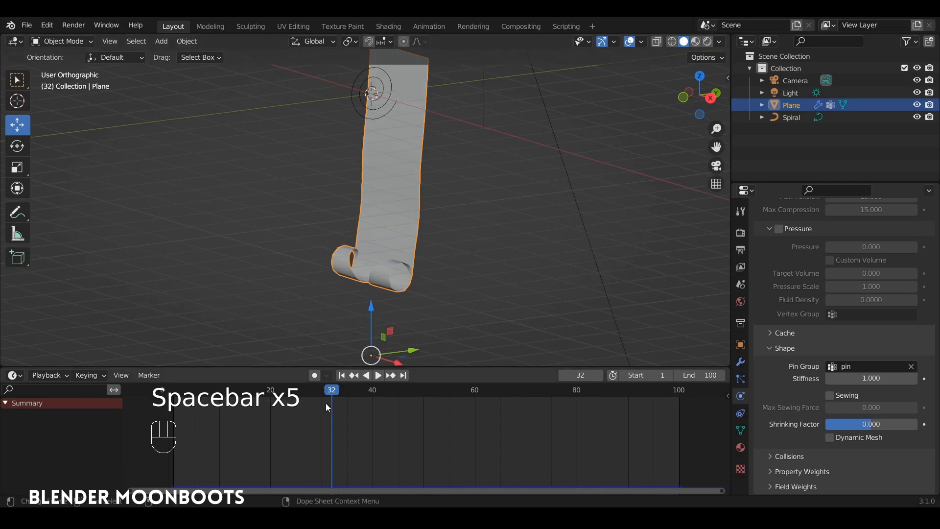
left_click_drag(327, 392, 293, 389)
mouse_move(429, 234)
left_mouse_down("ctrl+alt")
mouse_move(407, 244)
mouse_move(437, 233)
left_mouse_up("ctrl+alt")
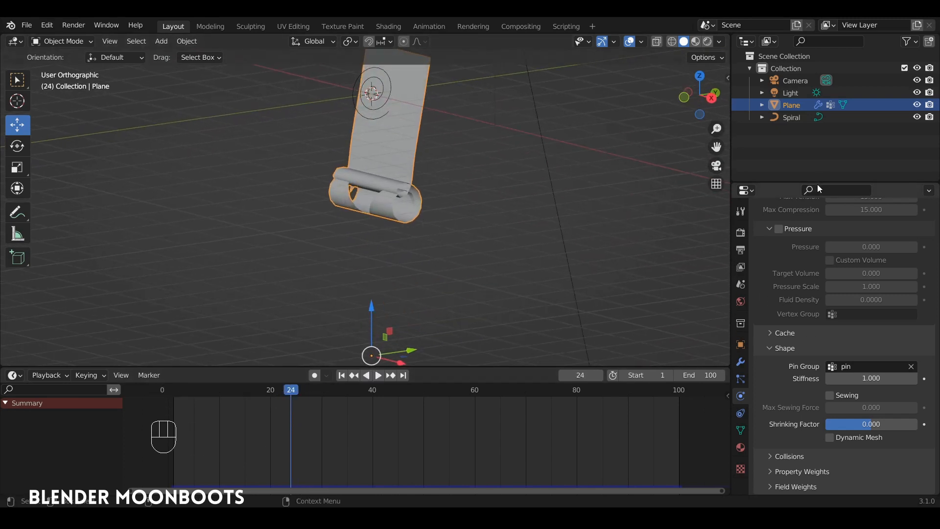
Step: Enable Self Collisions in the cloth's Collisions settings
left_click_drag(817, 185, 817, 135)
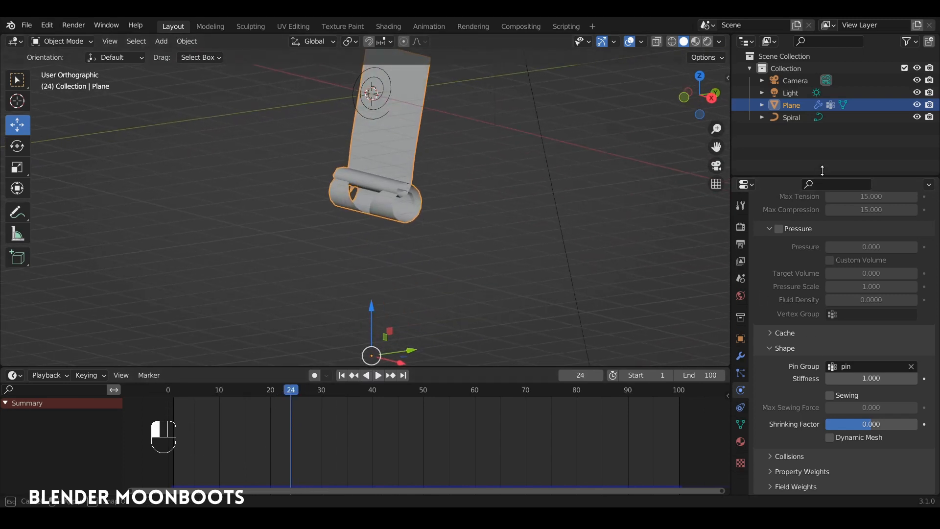
left_click(772, 457)
scroll(788, 449, "down", 8)
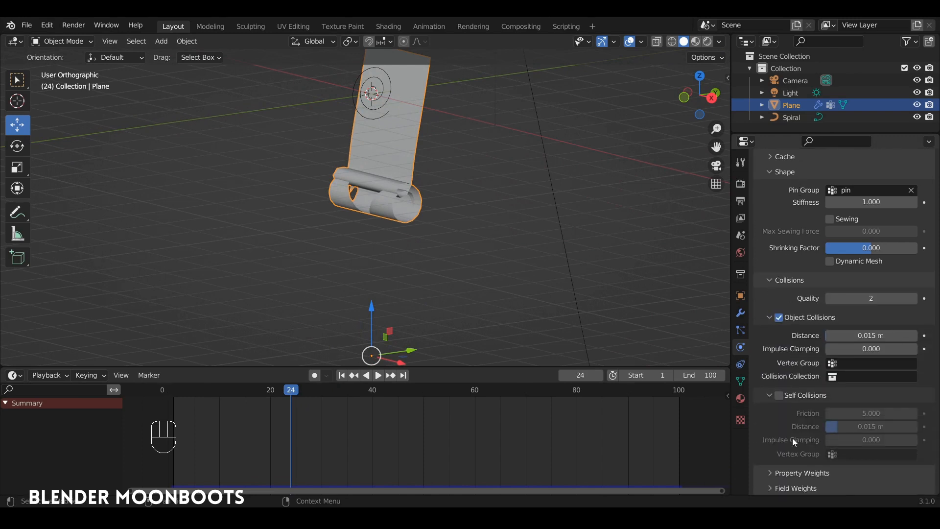
left_click(780, 394)
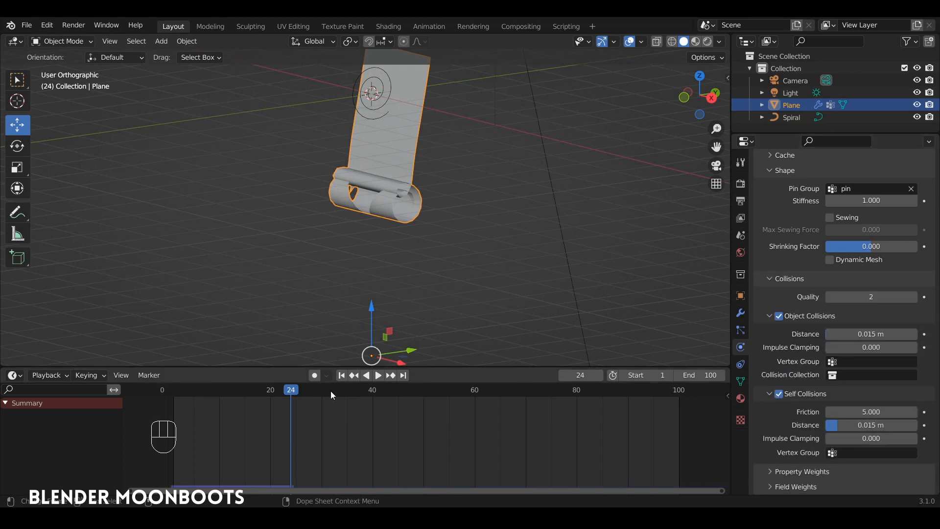
Step: Replay the simulation from frame 0 and examine from several angles how the banner unrolls with self collisions
left_click_drag(290, 396, 175, 404)
key("space")
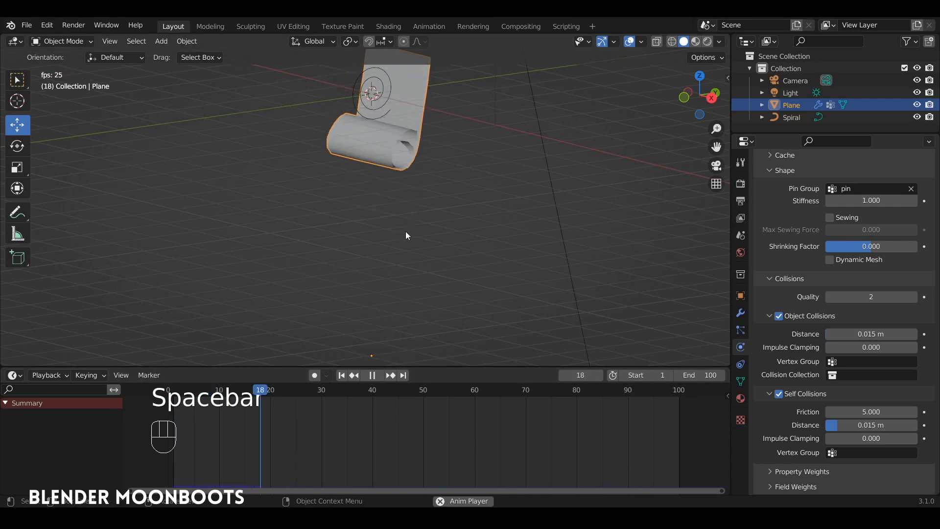
key("space")
left_click_drag(434, 237, 428, 204, "alt+shift")
key("space")
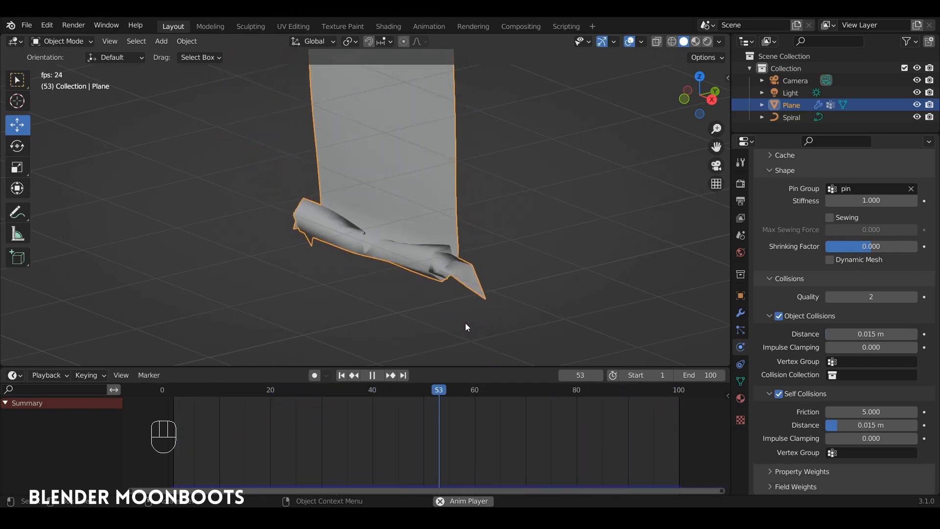
key("space")
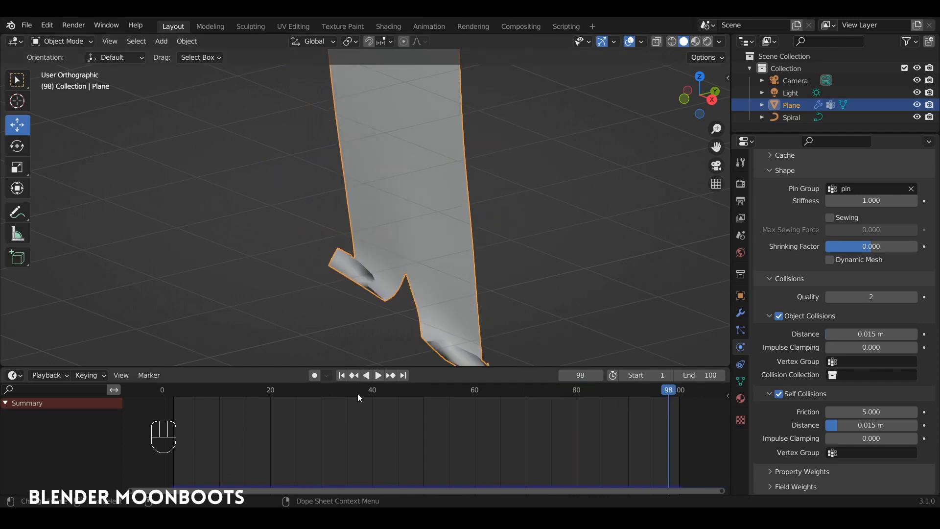
left_click_drag(327, 392, 172, 390)
key("space")
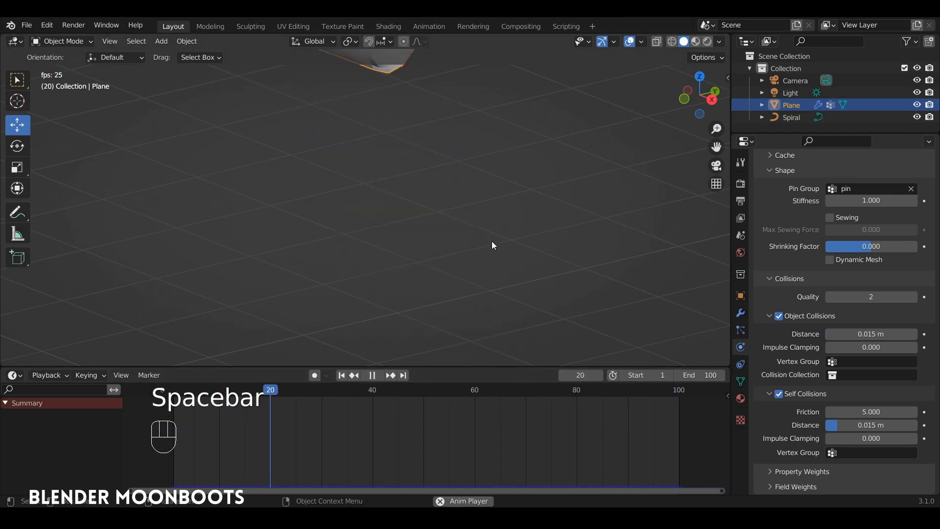
key("space")
left_click_drag(425, 242, 495, 245, "alt")
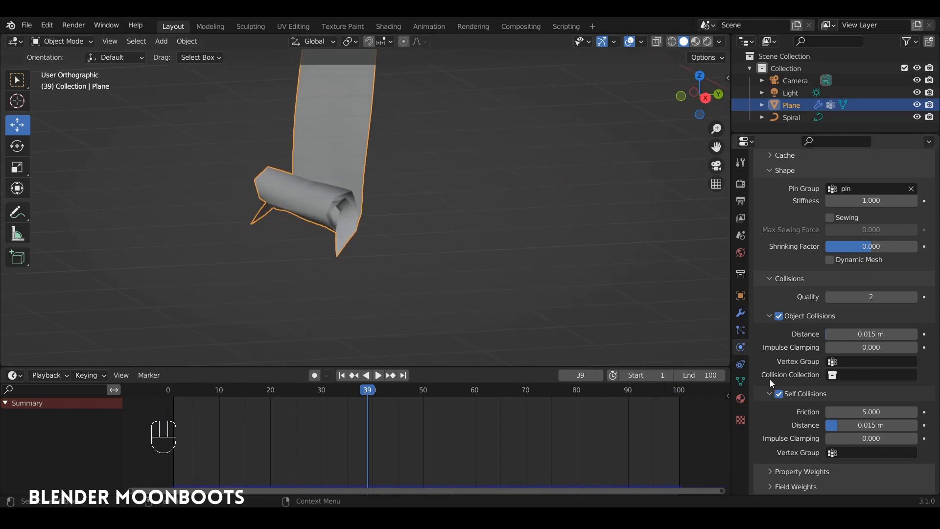
Step: Set the Self Collisions distance to 0.0364 m and replay the simulation from frame 0 to check the unrolling
left_click_drag(836, 423, 838, 427)
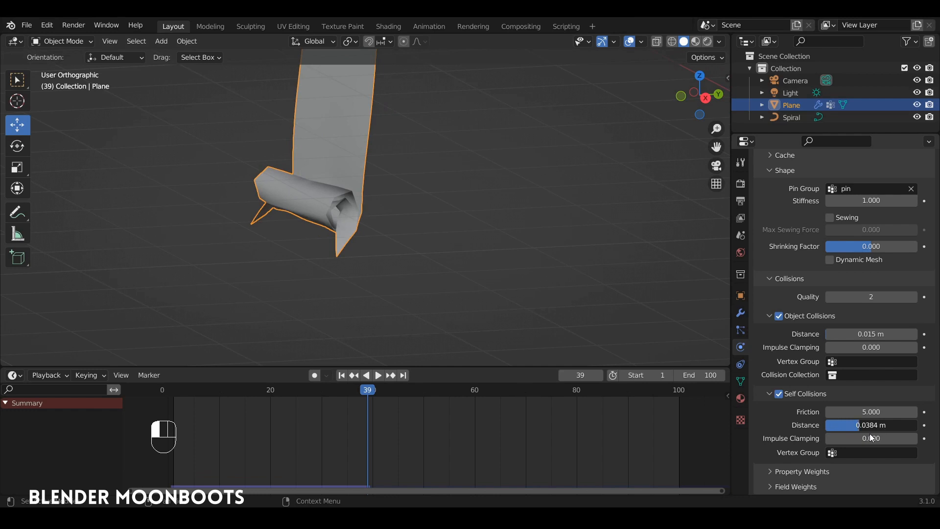
left_click_drag(870, 434, 865, 433)
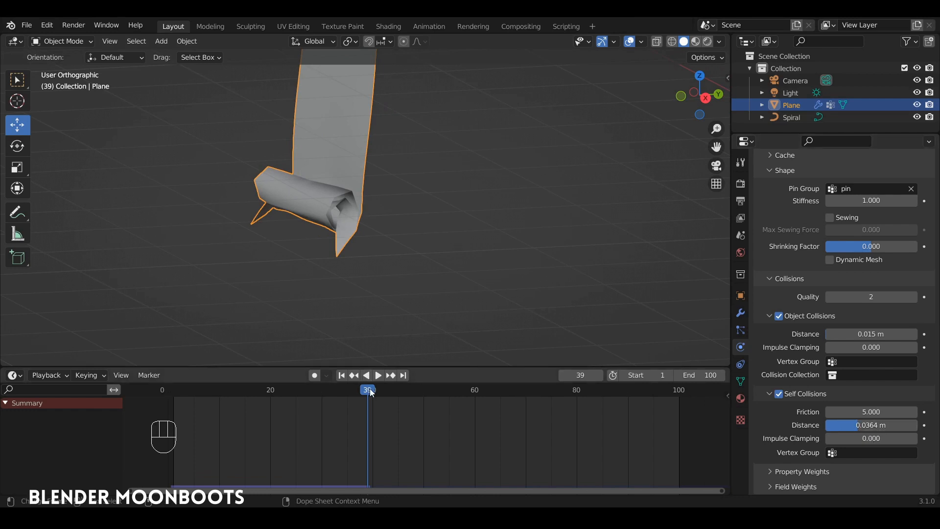
left_click_drag(371, 392, 165, 391)
key("space")
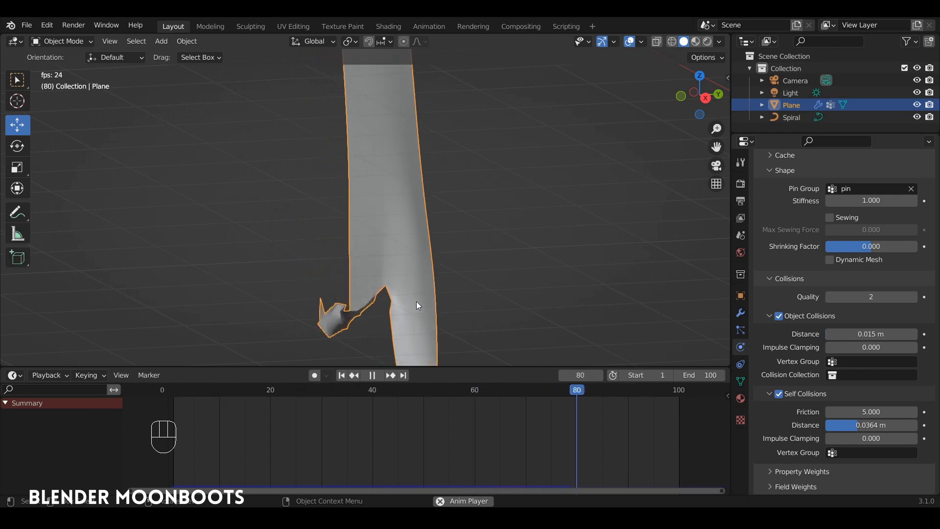
key("space")
left_click_drag(441, 281, 469, 325, "alt")
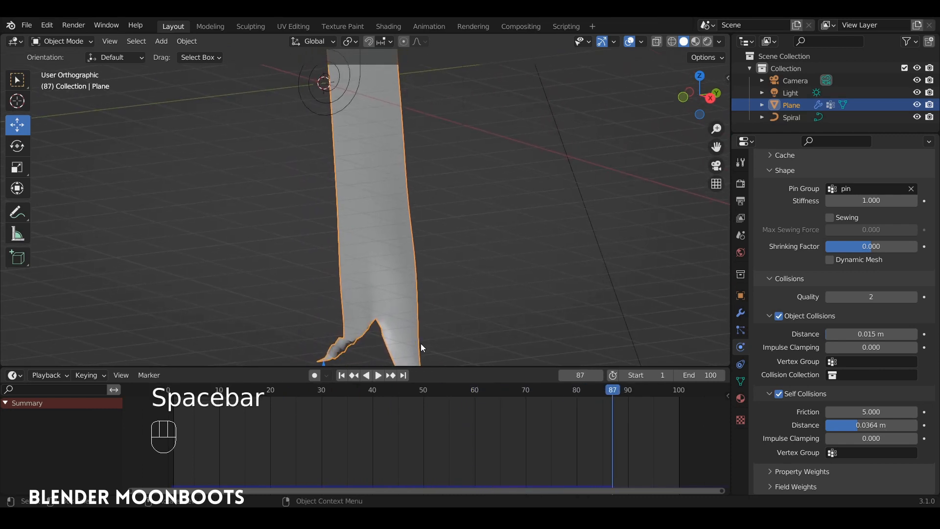
left_click_drag(360, 390, 167, 391)
key("space")
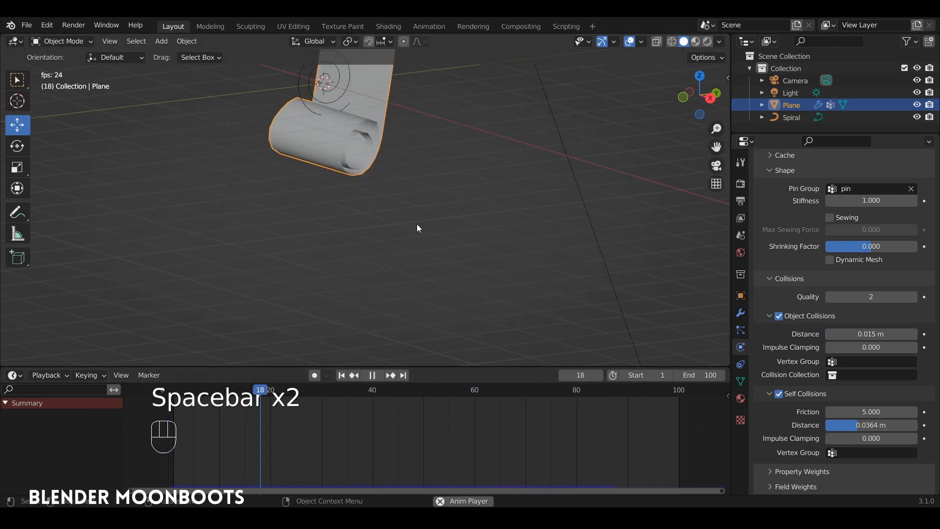
key("space")
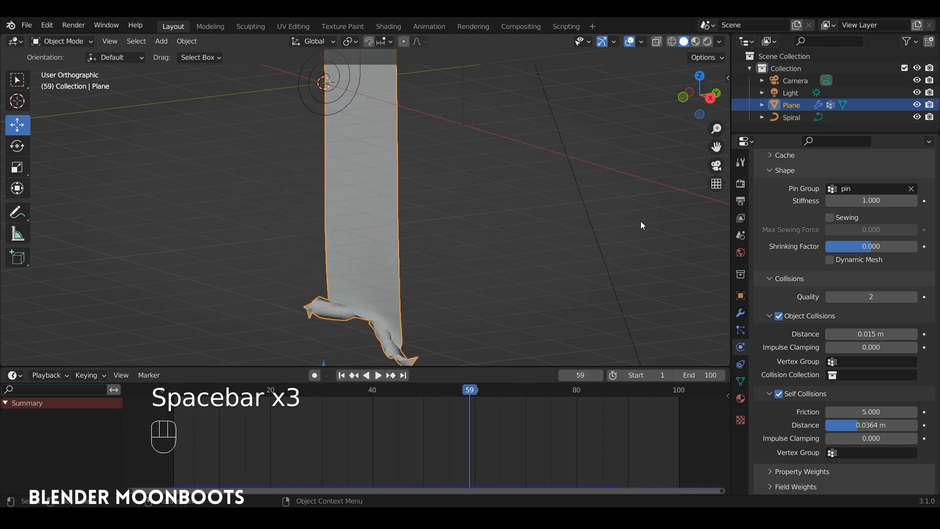
Step: Try a cloth Vertex Mass of 1 kg and replay the simulation from frame 0
scroll(832, 222, "up", 15)
scroll(827, 239, "up", 3)
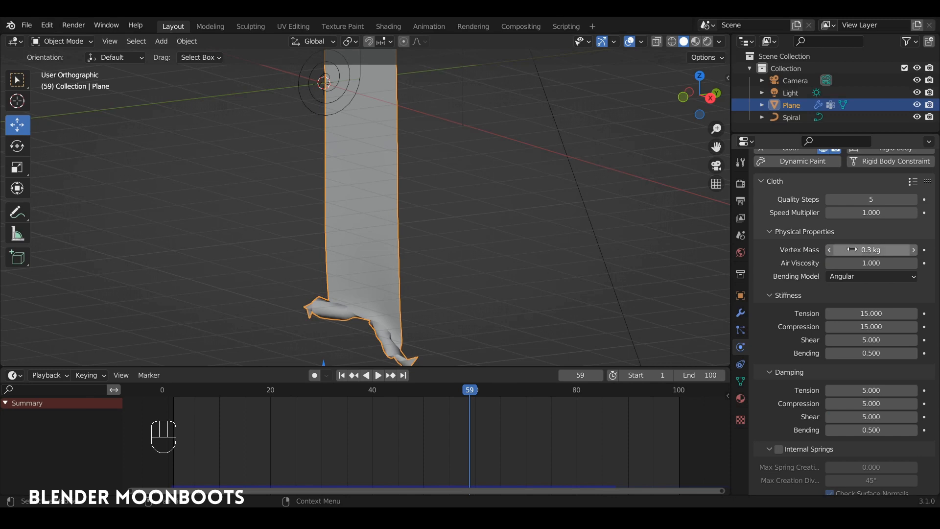
key("Return")
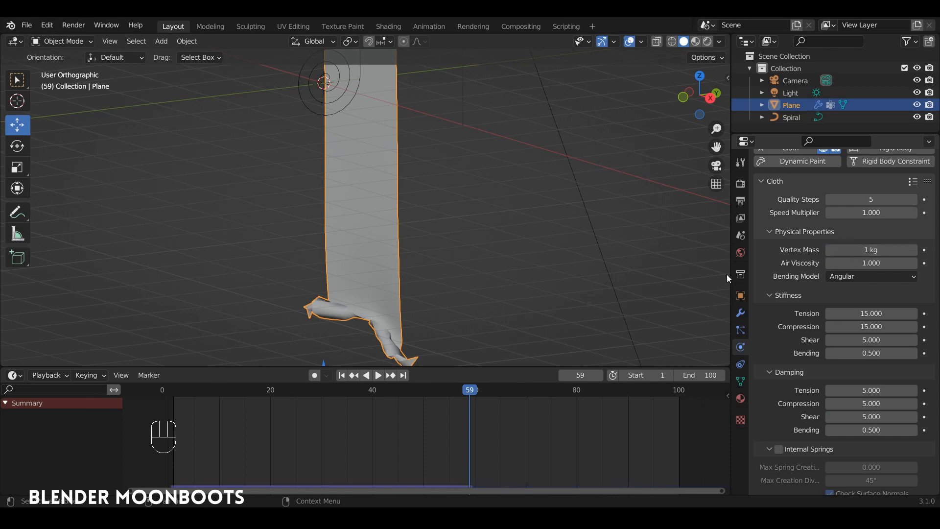
left_click(168, 391)
key("space")
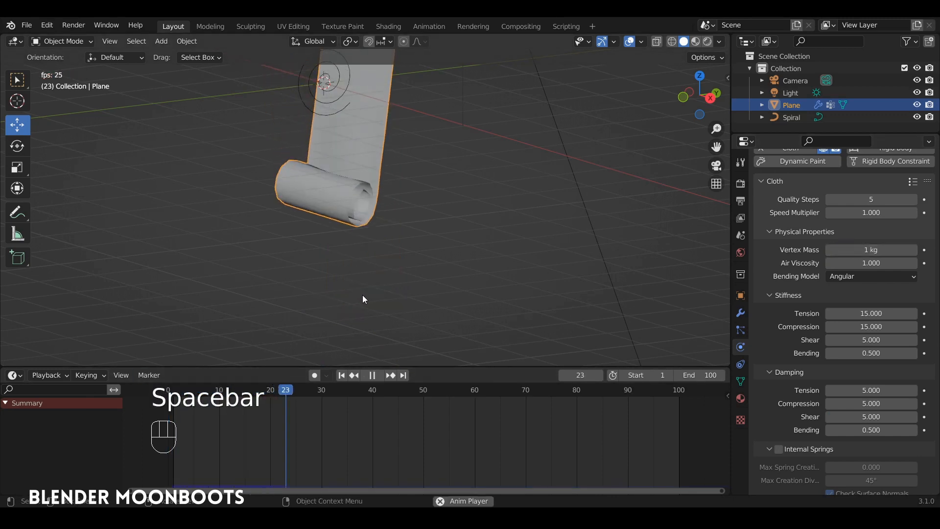
key("space")
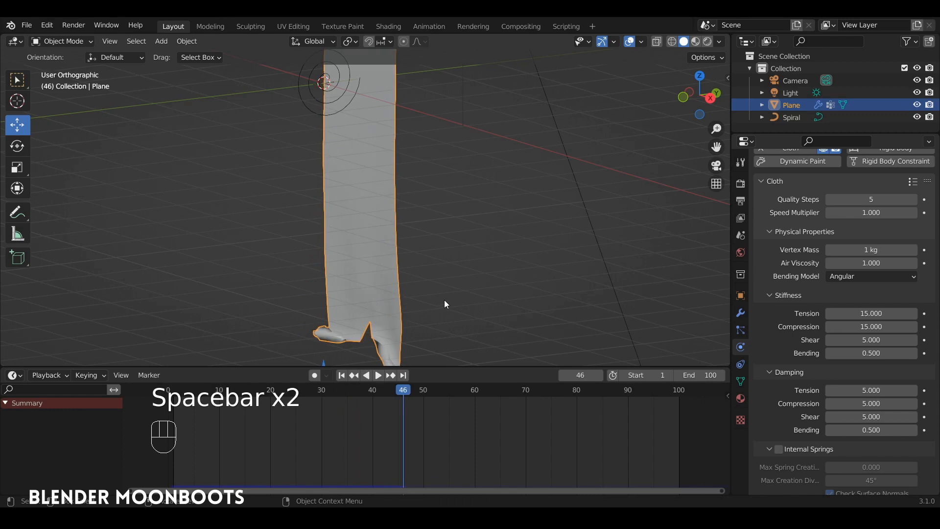
Step: Set the cloth's Vertex Mass to 2 kg and replay the simulation from frame 0 to inspect the banner's notched end
left_click(870, 250)
type("2")
key("Return")
left_click(162, 389)
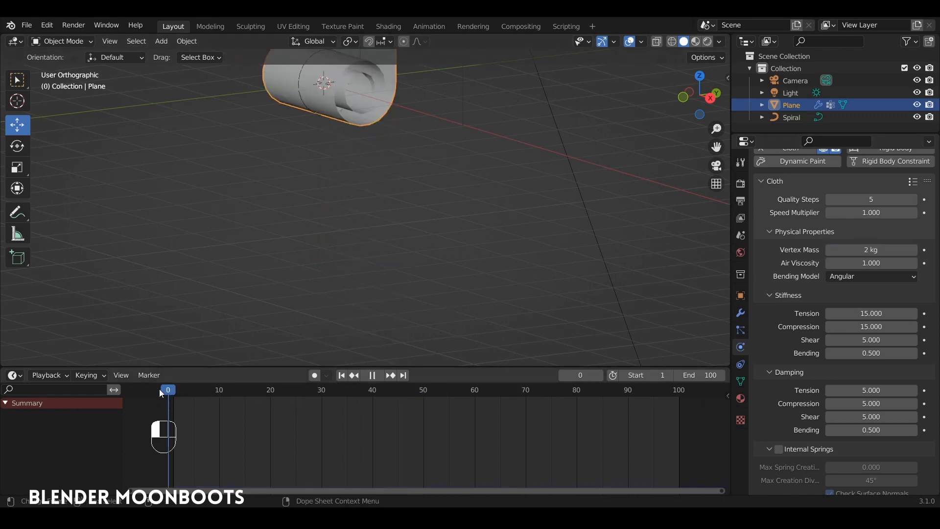
key("space")
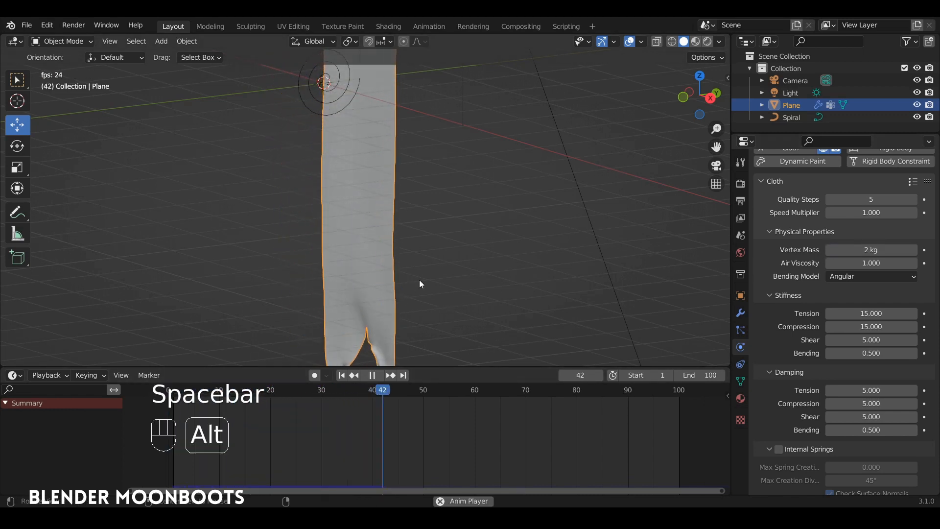
left_click_drag(422, 274, 425, 205, "ctrl+alt")
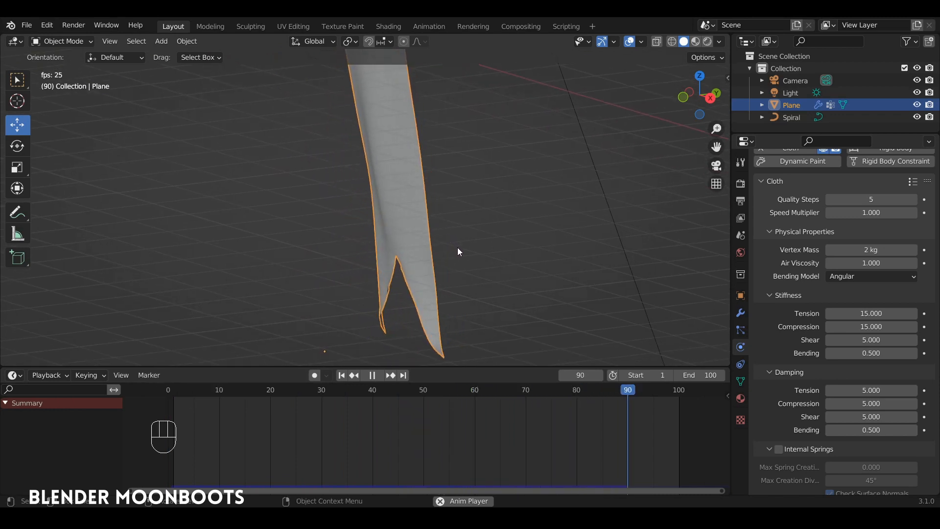
key("space")
left_click_drag(463, 242, 501, 252, "alt")
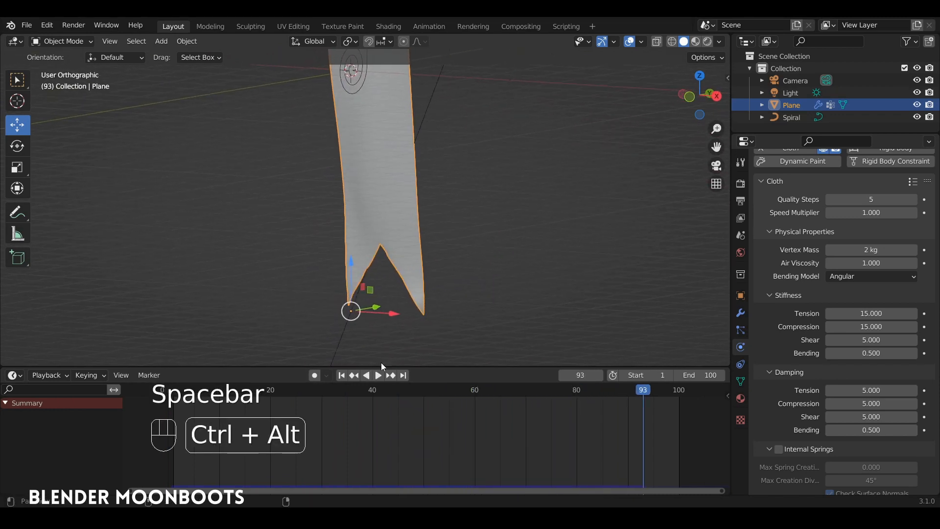
Step: Go to frame 35 and add a Subdivision Surface modifier to the banner plane after the Cloth modifier
left_click_drag(333, 390, 347, 391)
left_click_drag(399, 309, 378, 275, "ctrl+alt")
left_click(741, 314)
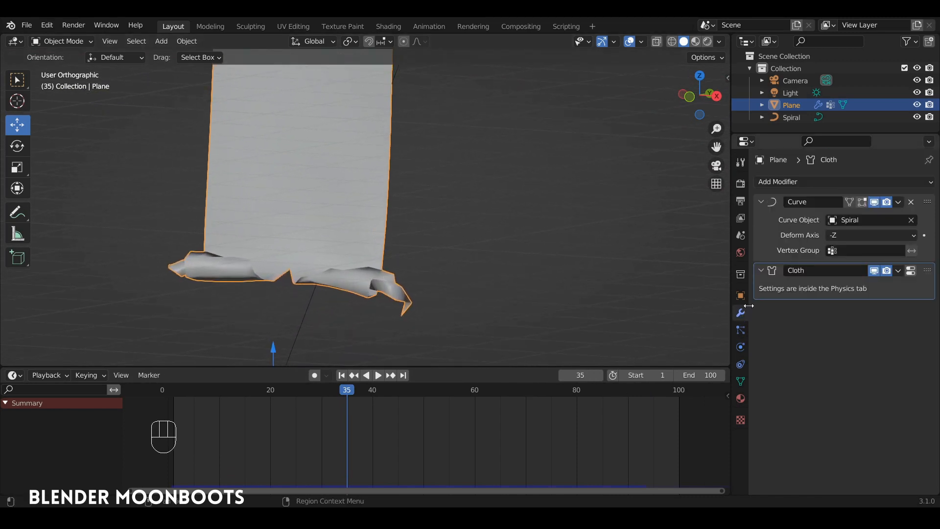
left_click(799, 182)
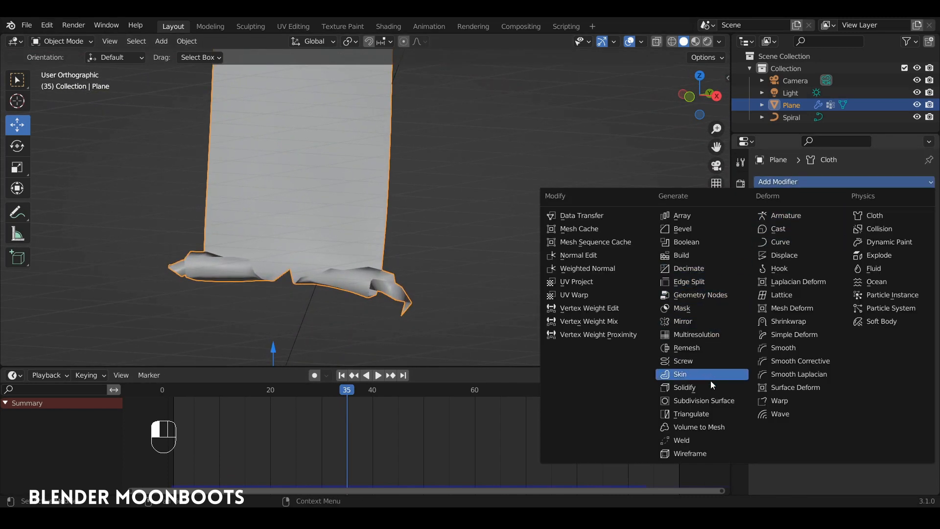
left_click(716, 400)
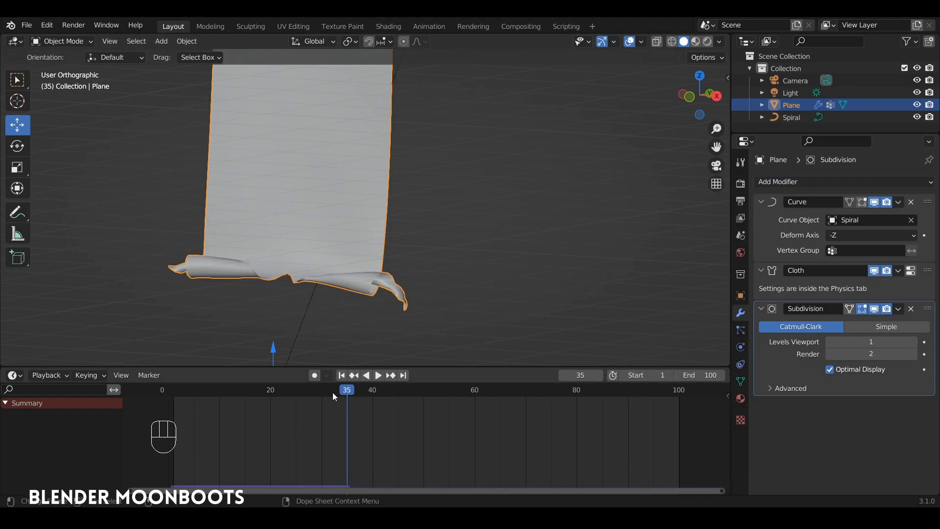
Step: Play the simulation to check the subdivided banner's notched end as it unrolls
left_click_drag(248, 392, 283, 392)
key("space")
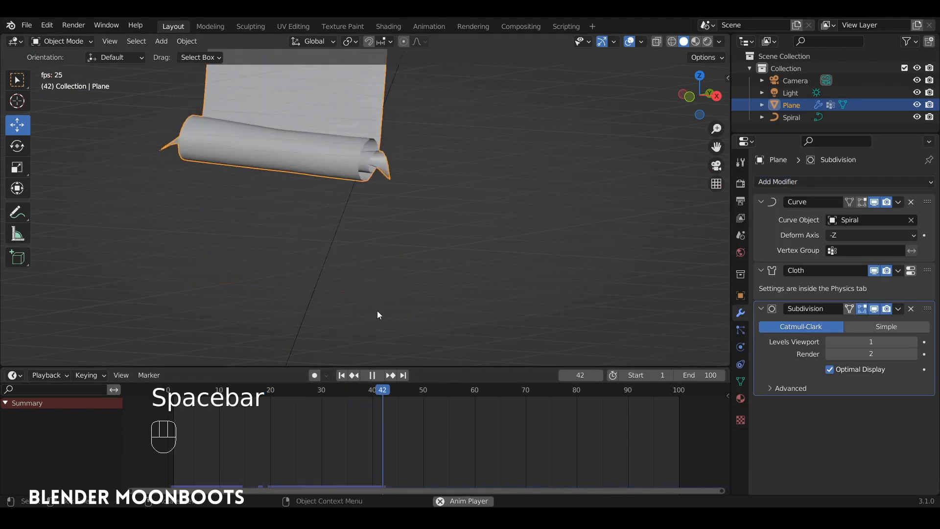
key("space")
middle_click_drag(415, 298, 429, 252, "shift")
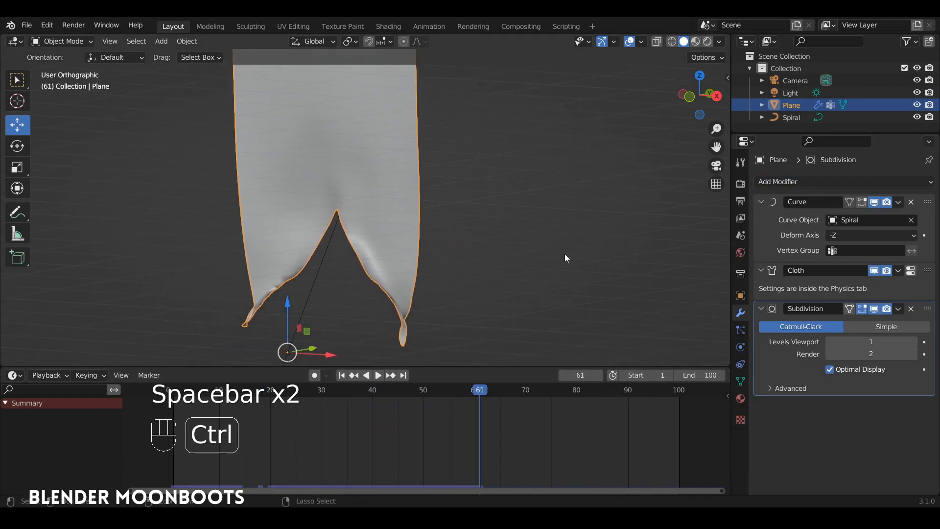
Step: Set the Subdivision modifier's Levels Viewport to 2 and replay the unrolling to check the smoothness
left_click(914, 342)
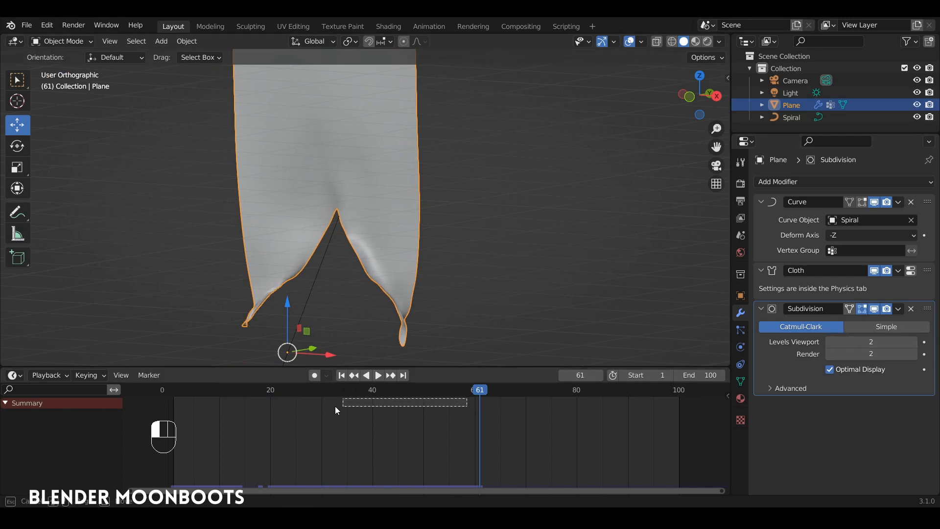
left_click_drag(324, 392, 275, 393)
key("space")
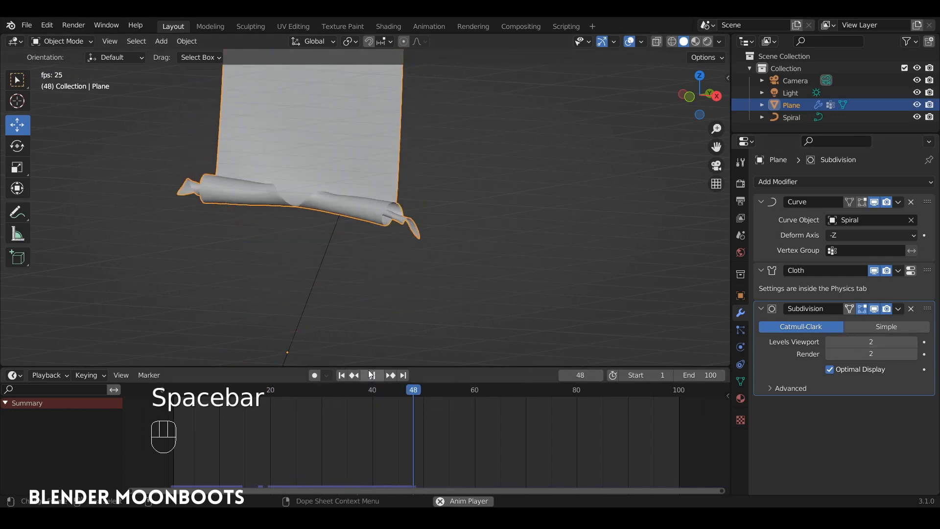
key("space")
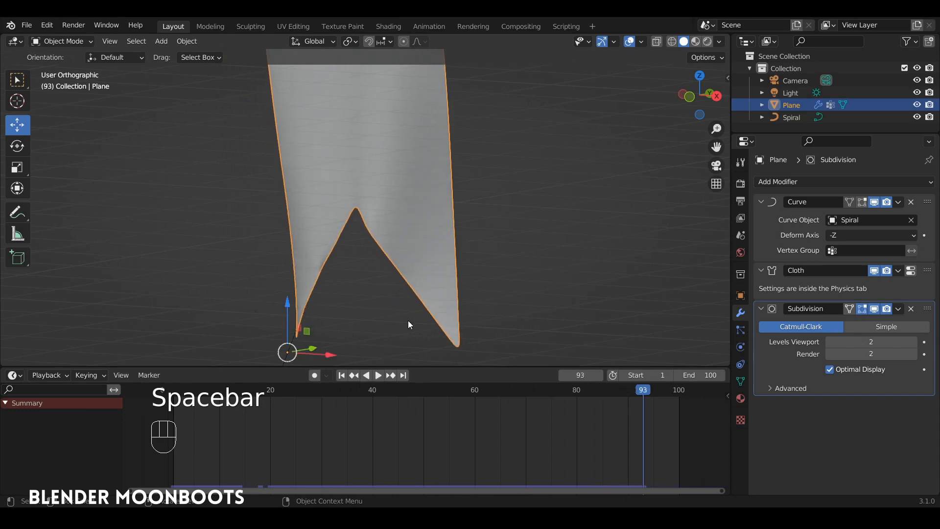
Step: Add a Solidify modifier about 0.058 m thick to the banner plane and place it between the Cloth and Subdivision modifiers
left_click_drag(410, 324, 377, 264, "alt")
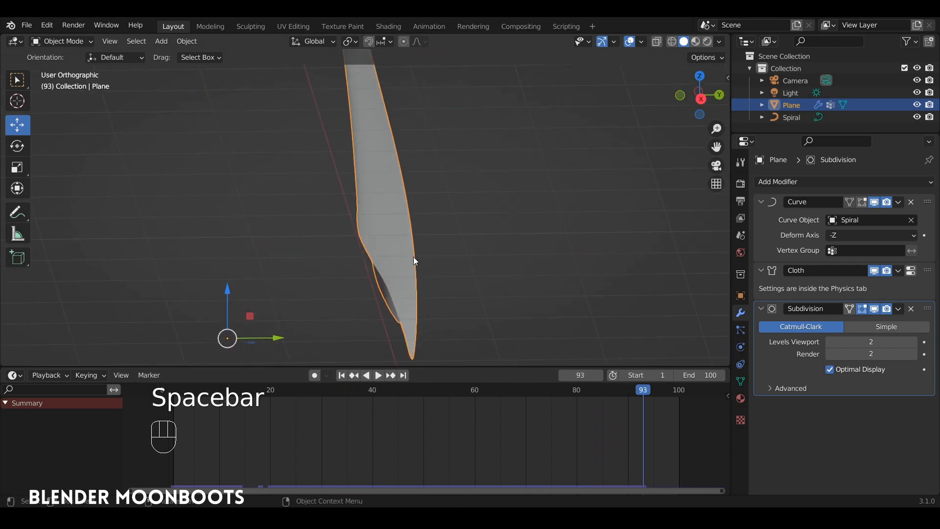
left_click(804, 180)
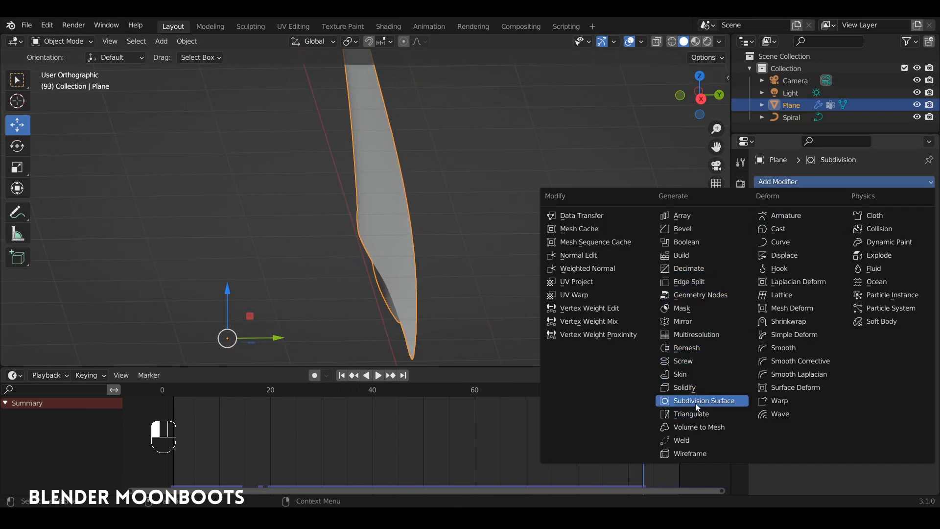
left_click(702, 388)
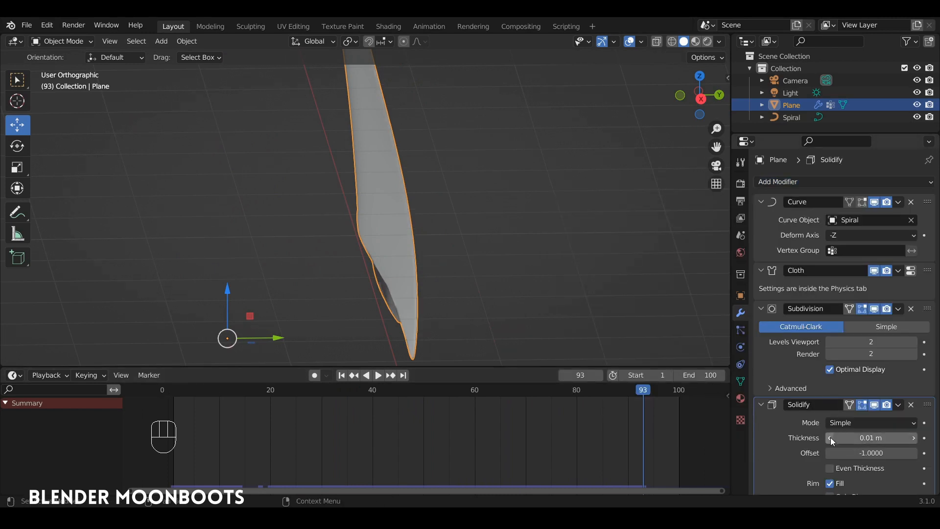
left_click_drag(871, 436, 898, 436)
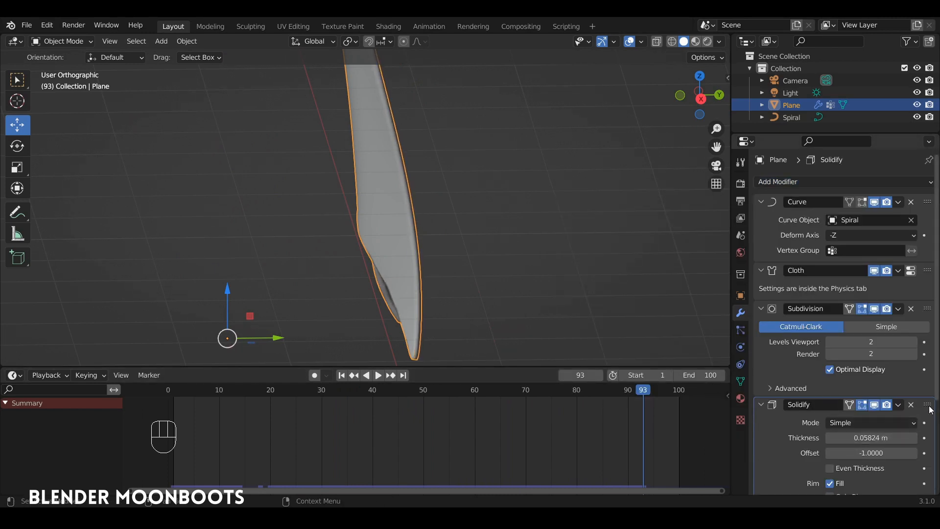
left_click_drag(929, 406, 917, 296)
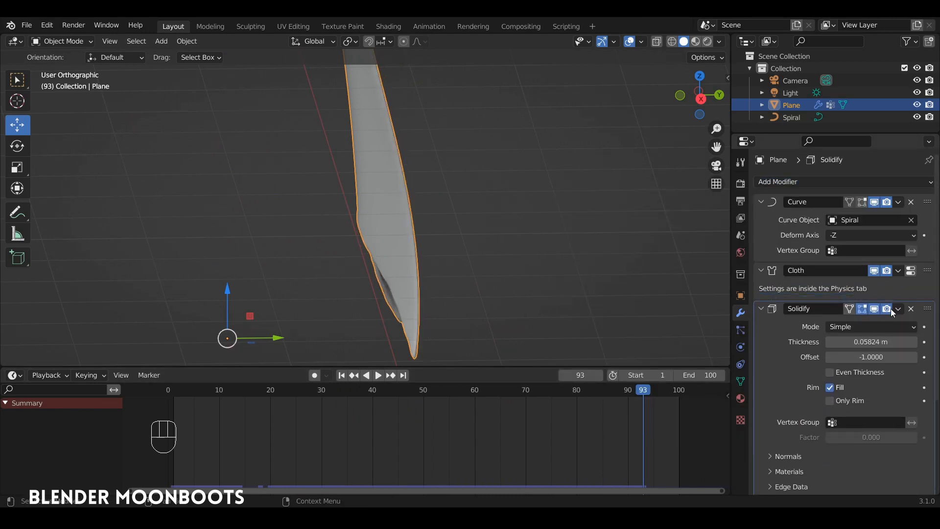
Step: Collapse the Curve modifier's settings and replay the simulation from the start to inspect the thickened banner
left_click_drag(466, 278, 518, 244, "alt")
left_click(762, 201)
left_click_drag(255, 393, 172, 394)
key("space")
left_click_drag(374, 222, 557, 258, "alt+shift")
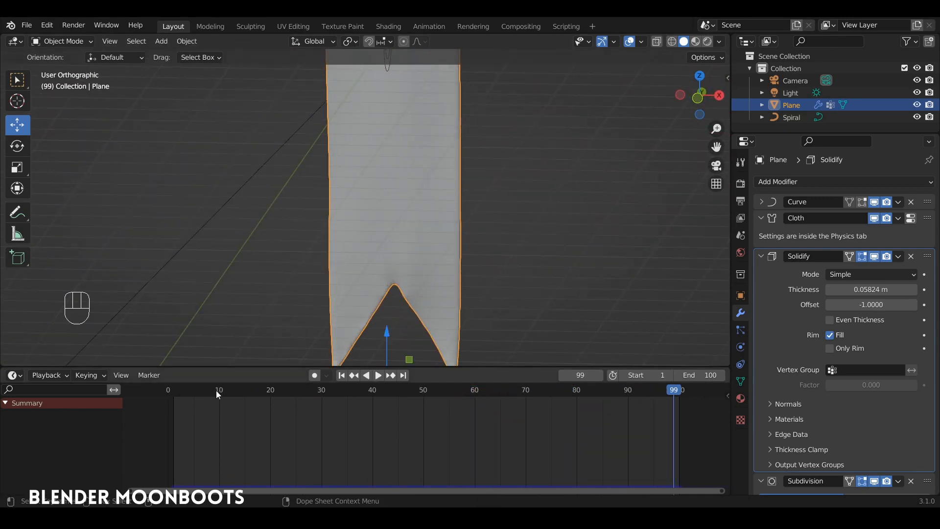
Step: Add a Turbulence force field at frame 0 and move it about -1.6 m along Y, in front of the rolled banner
left_click_drag(216, 390, 168, 390)
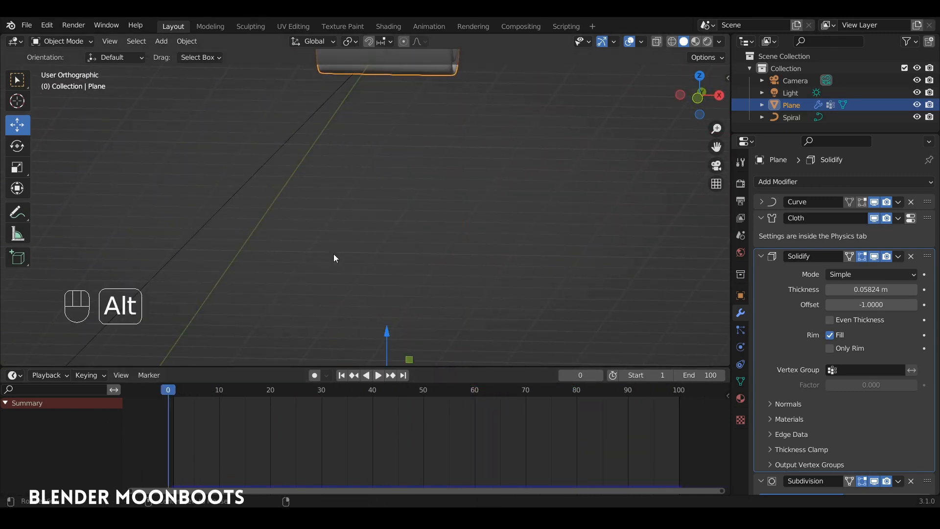
left_click_drag(333, 254, 378, 264, "alt")
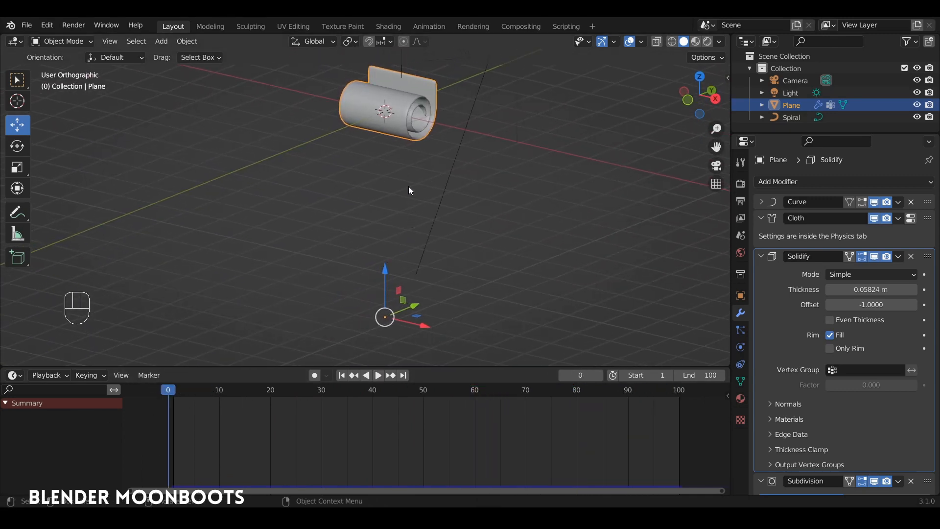
key("shift+a")
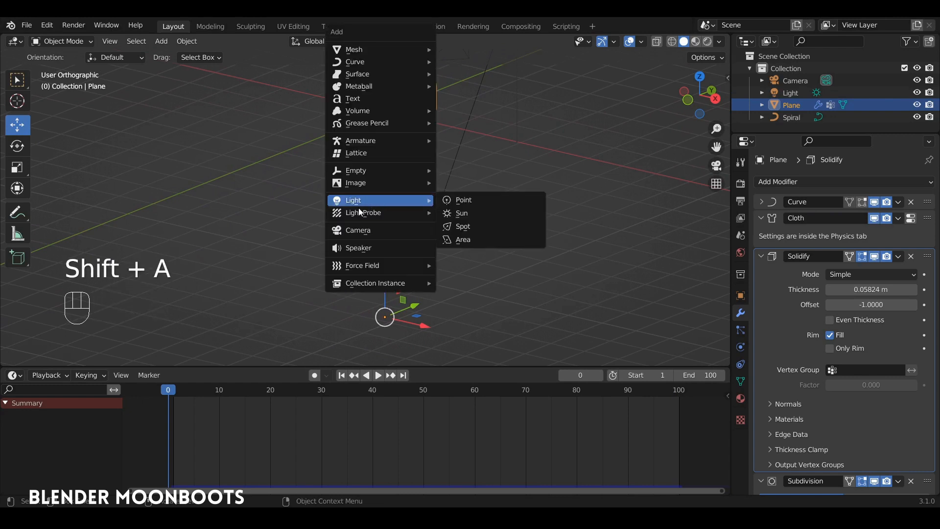
mouse_move(343, 268)
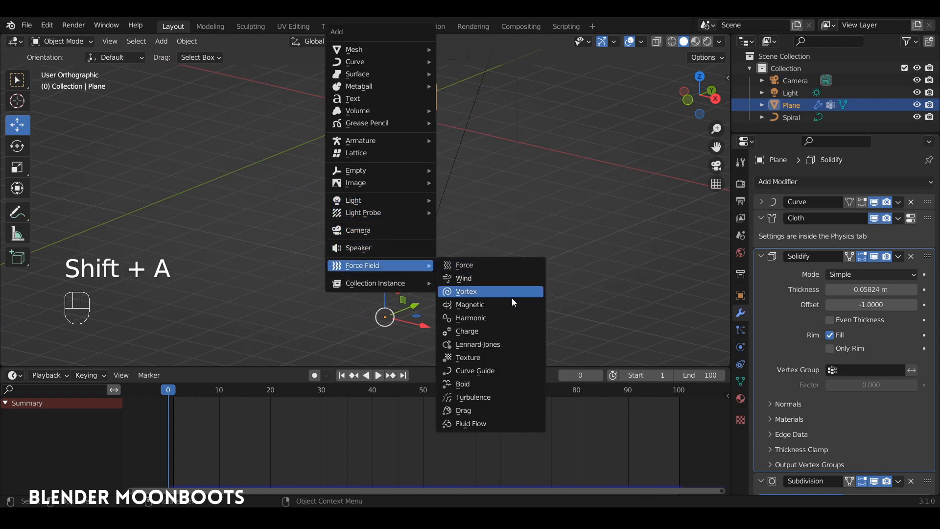
left_click(499, 399)
left_click_drag(456, 269, 445, 320, "alt")
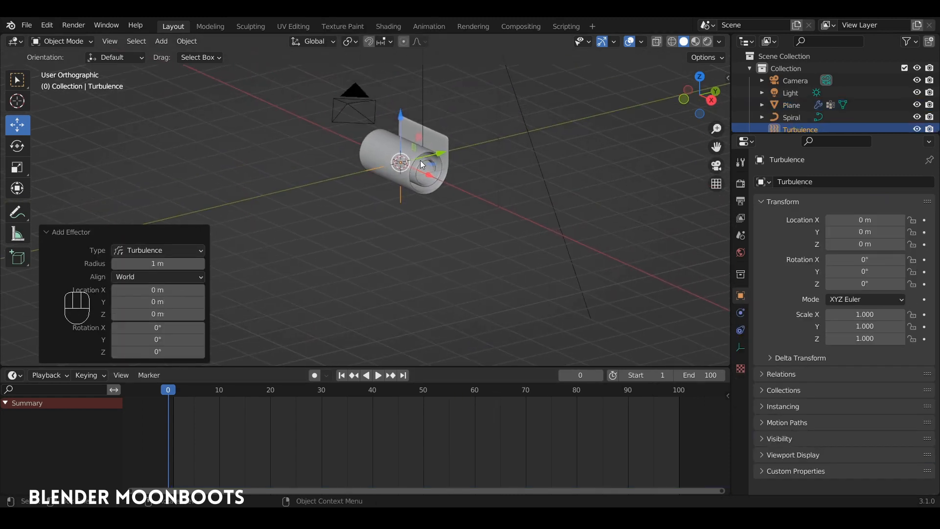
left_click_drag(439, 154, 458, 201)
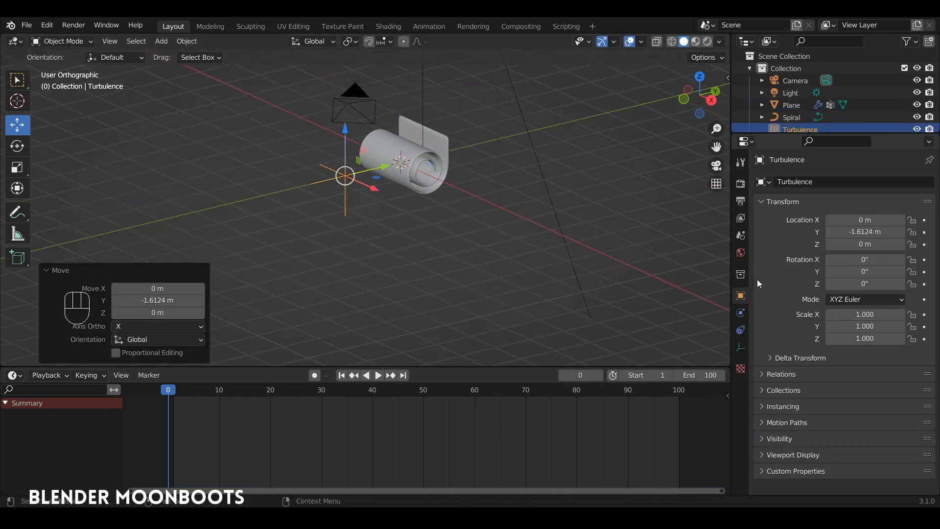
Step: Set the Turbulence field's Strength to 2000 and replay the simulation from the start to check the banner's flutter
left_click(741, 314)
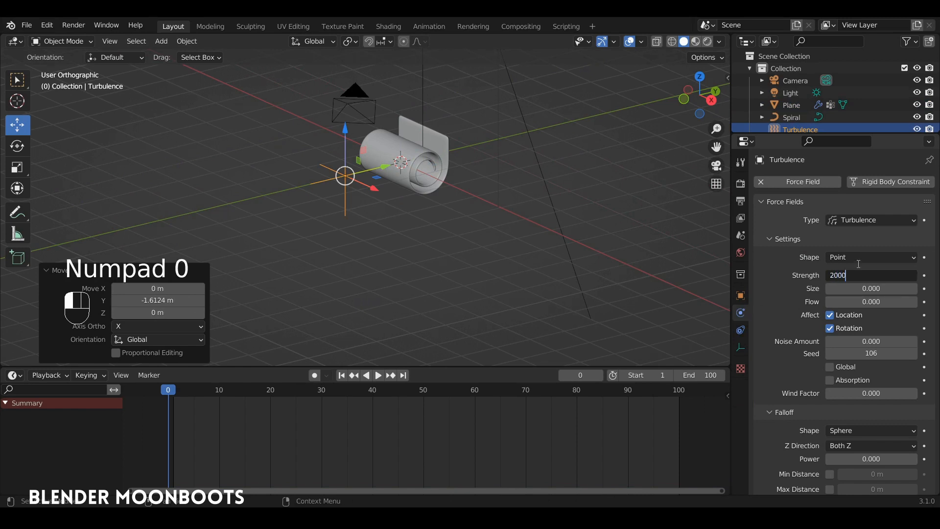
key("Return")
key("shift+Left")
key("space")
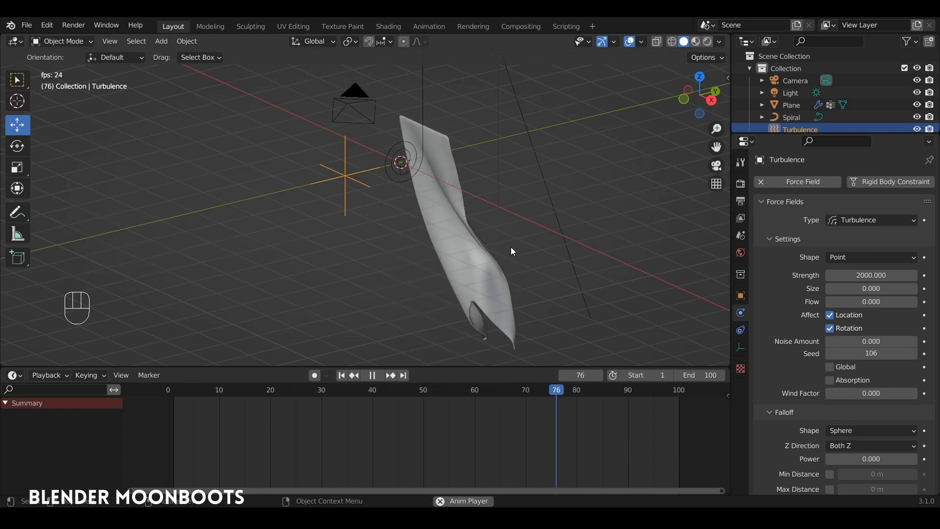
key("space")
Step: Extend the scene's end frame to 350 and play the longer animation to watch the banner's motion
left_click_drag(502, 413, 380, 410, "alt+shift")
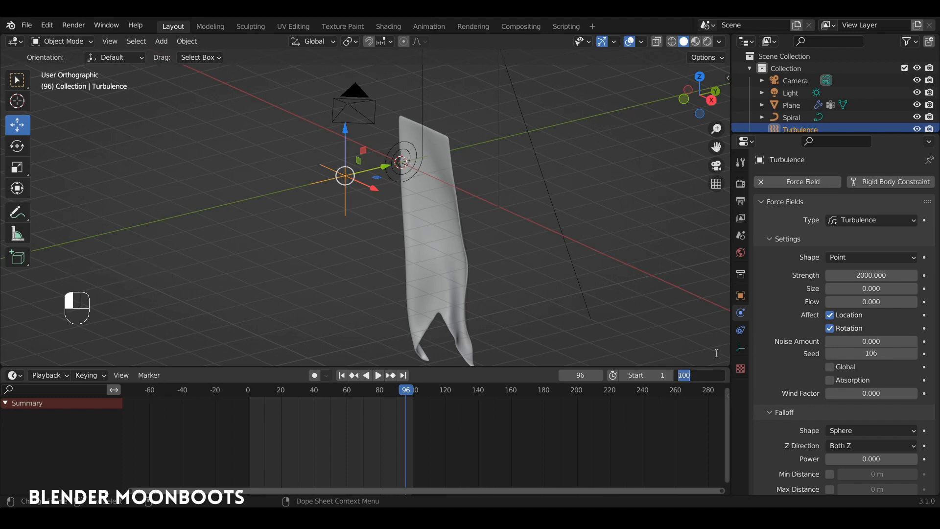
key("Return")
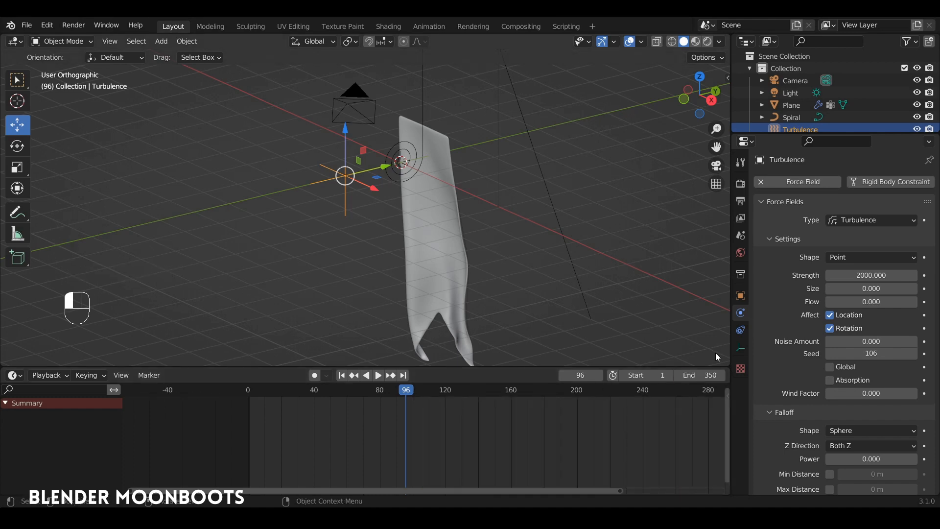
left_click_drag(532, 438, 451, 432, "ctrl+alt")
key("space")
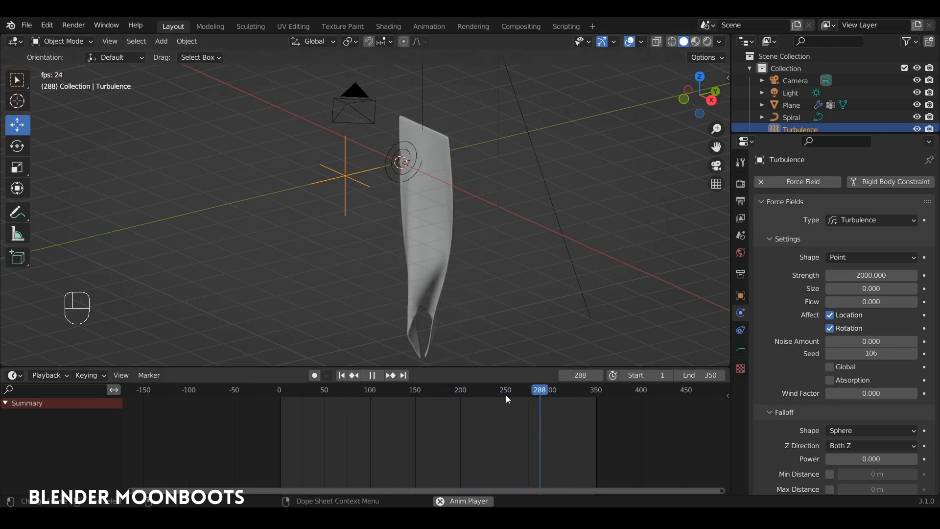
key("space")
Step: Set the simulation End to 350 in the banner's cloth cache, leaving Disk Cache off
left_click(439, 257)
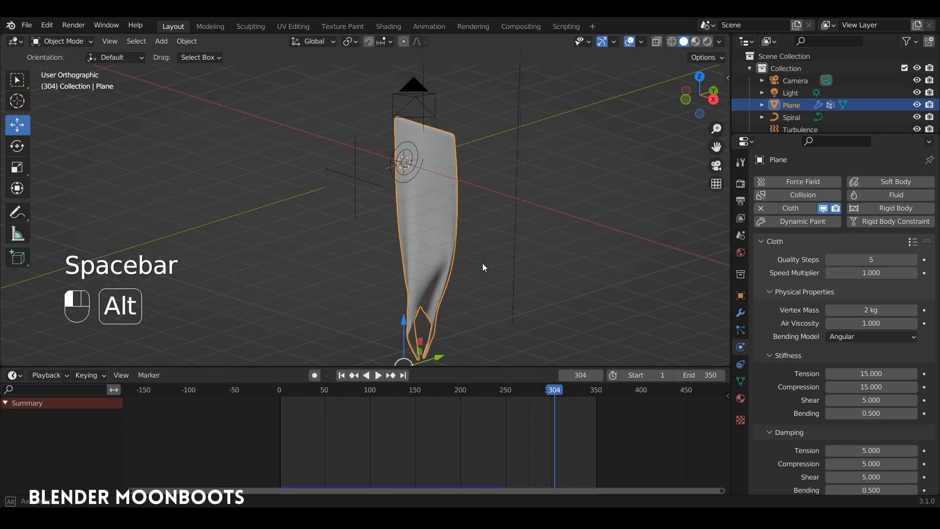
left_click_drag(483, 263, 458, 269, "alt")
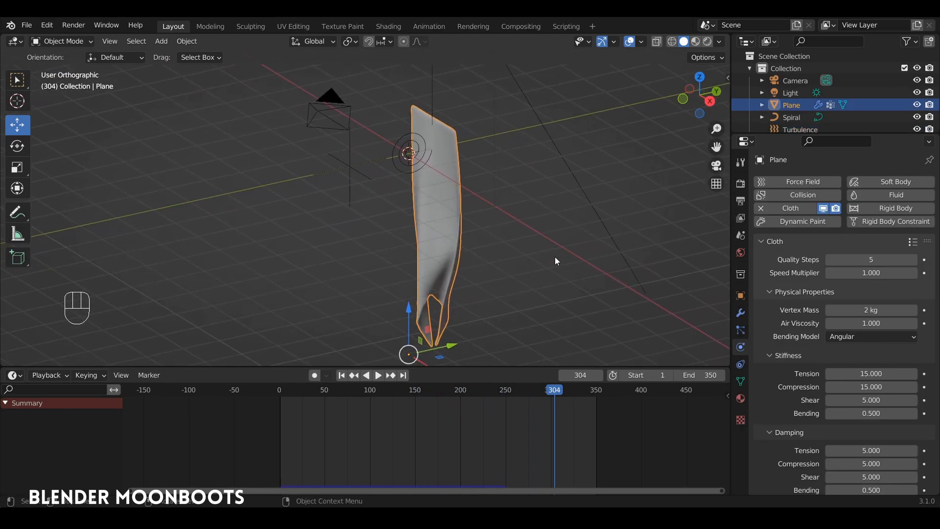
scroll(797, 360, "down", 15)
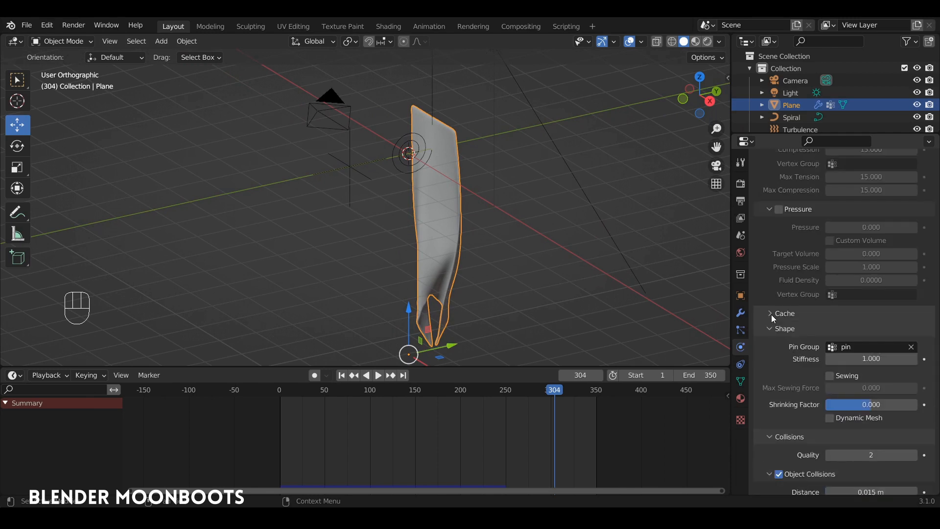
left_click(773, 314)
scroll(784, 337, "down", 2)
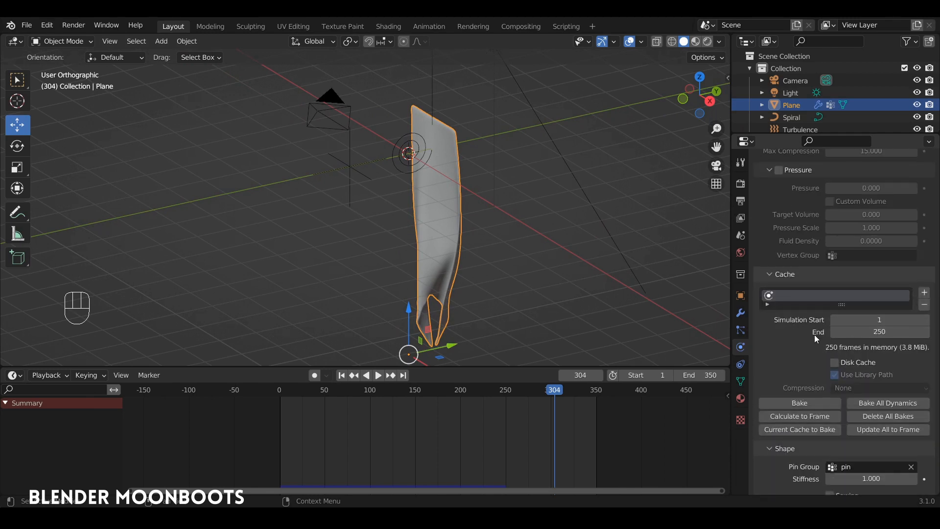
left_click(881, 329)
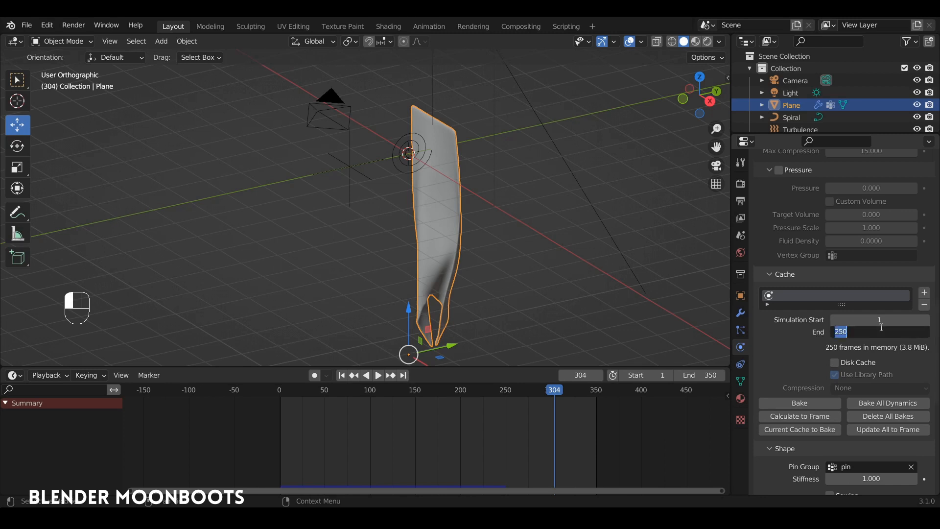
type("350")
key("Return")
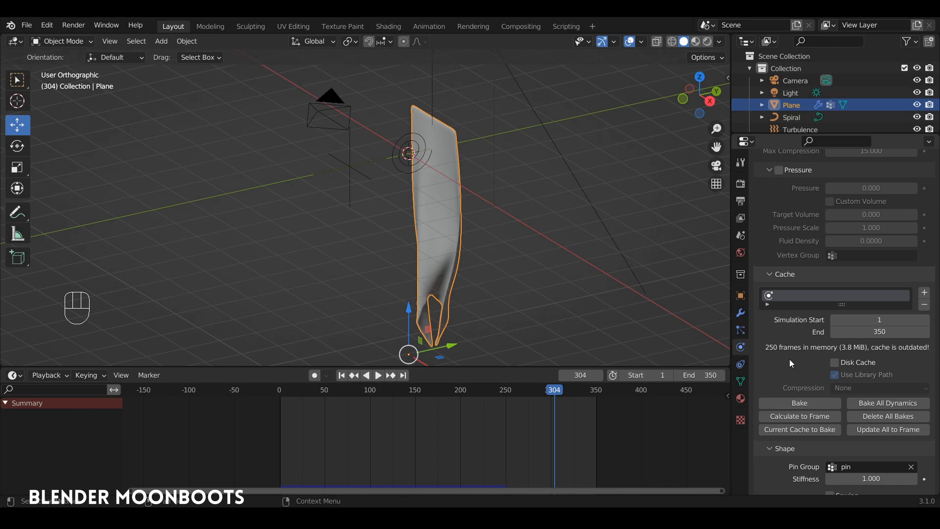
left_click(836, 363)
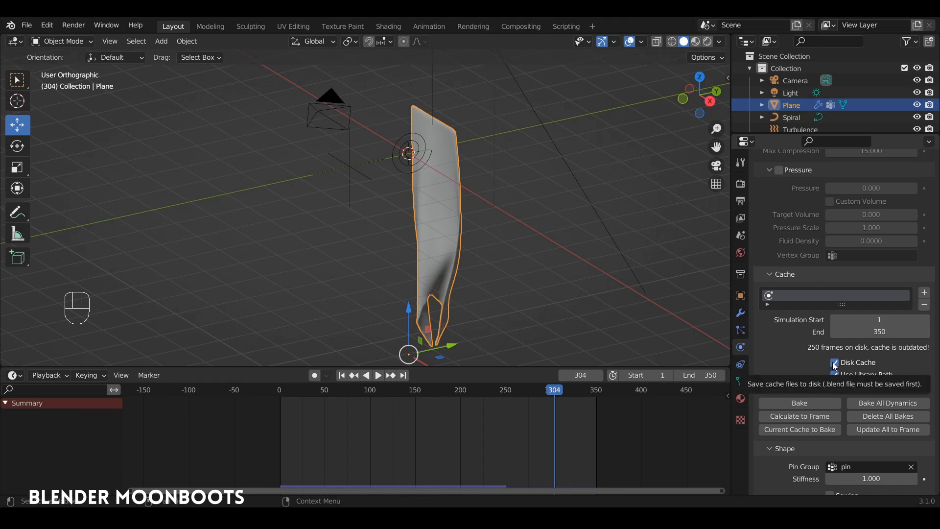
left_click(834, 363)
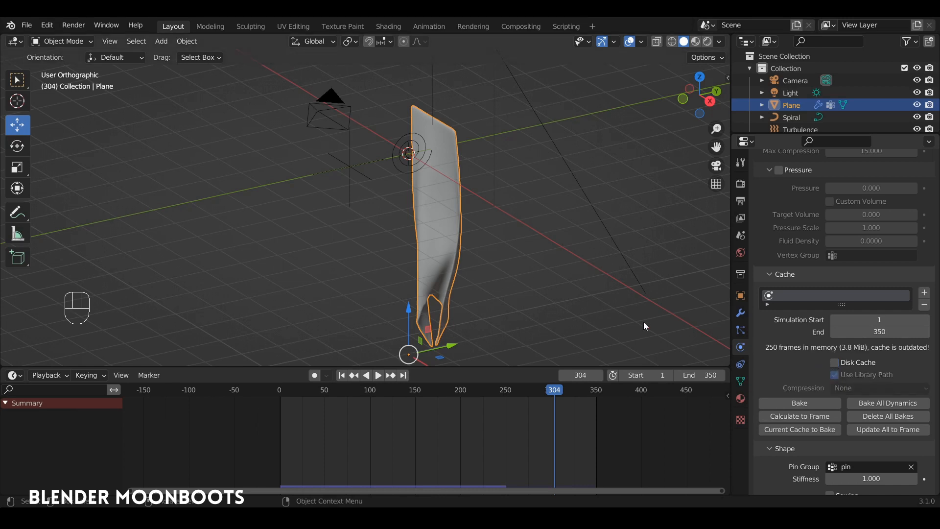
Step: Return to frame 0, bake the banner's cloth simulation and play back the baked result
left_click_drag(552, 393, 271, 399)
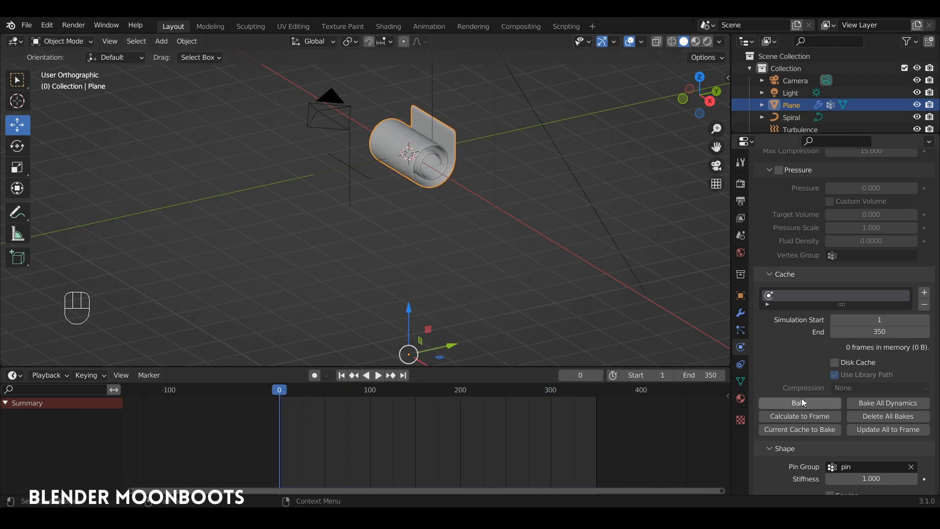
left_click_drag(436, 152, 469, 163, "alt")
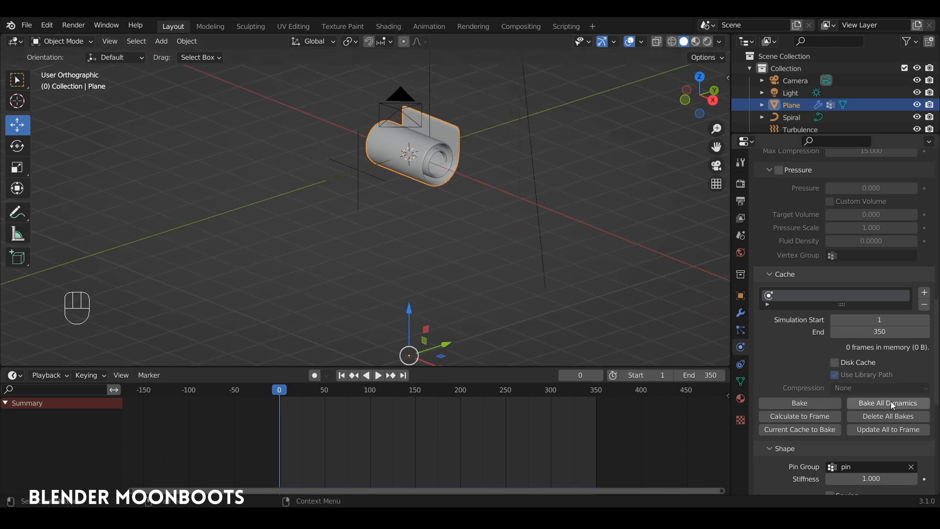
left_click_drag(506, 210, 425, 143, "alt")
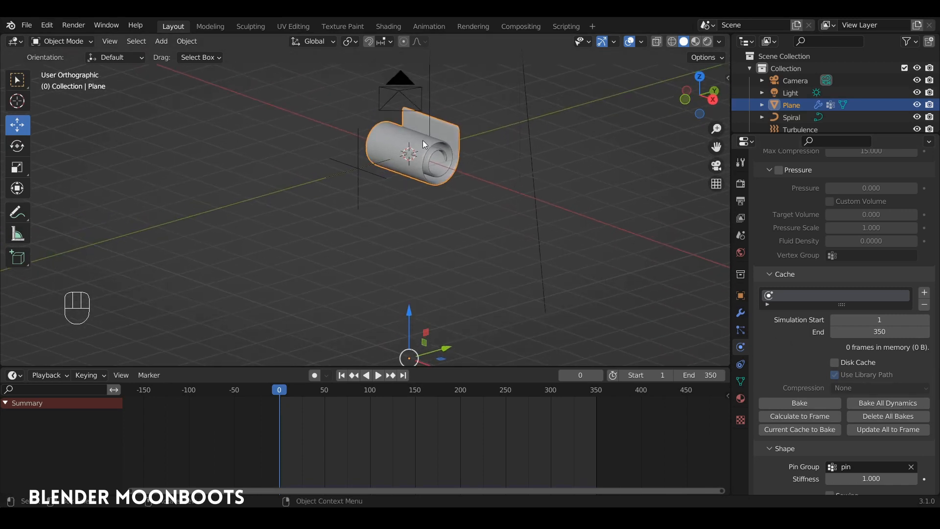
left_click_drag(533, 249, 542, 216, "alt")
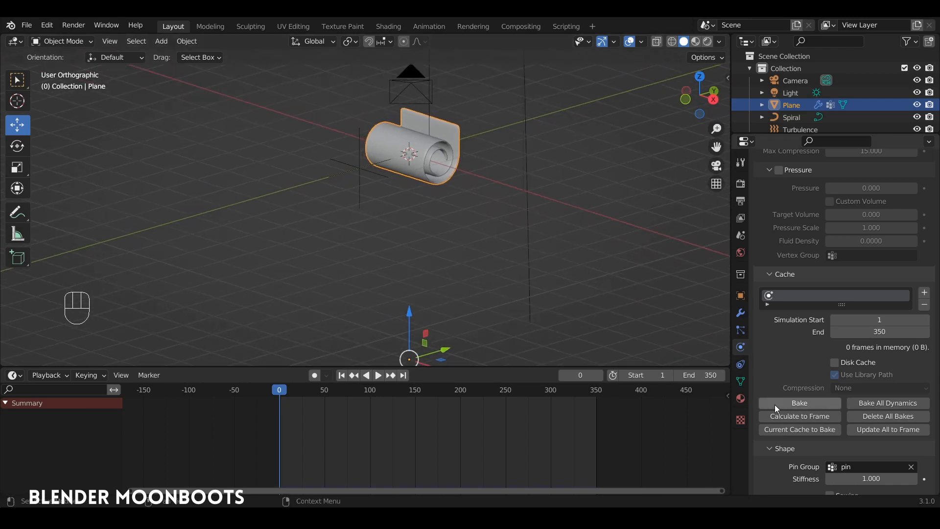
left_click(799, 404)
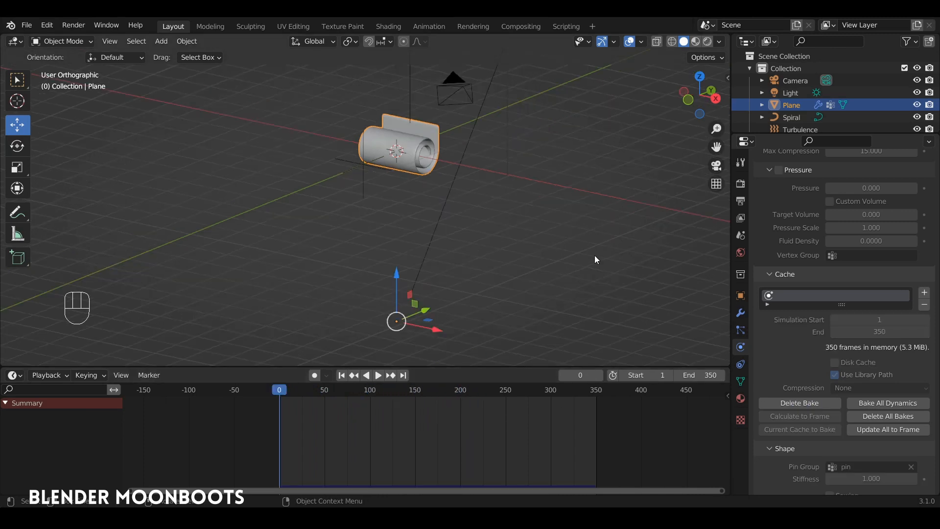
key("space")
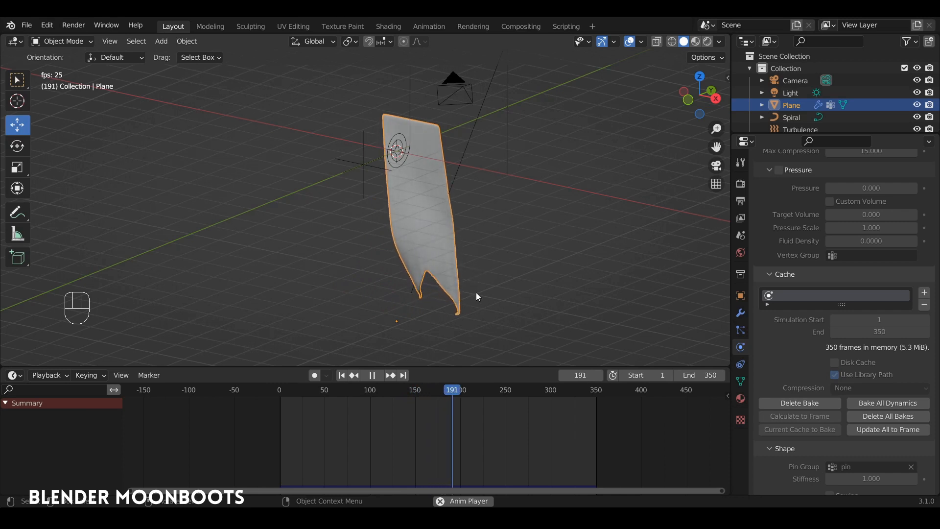
key("space")
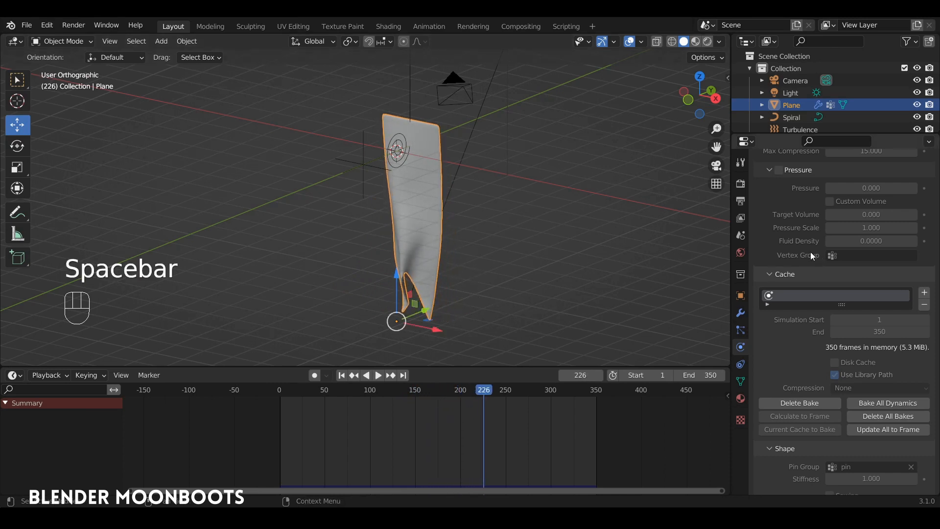
Step: Review the banner's locked cloth settings and delete the cloth bake to make them editable again
scroll(804, 259, "up", 10)
scroll(801, 264, "up", 10)
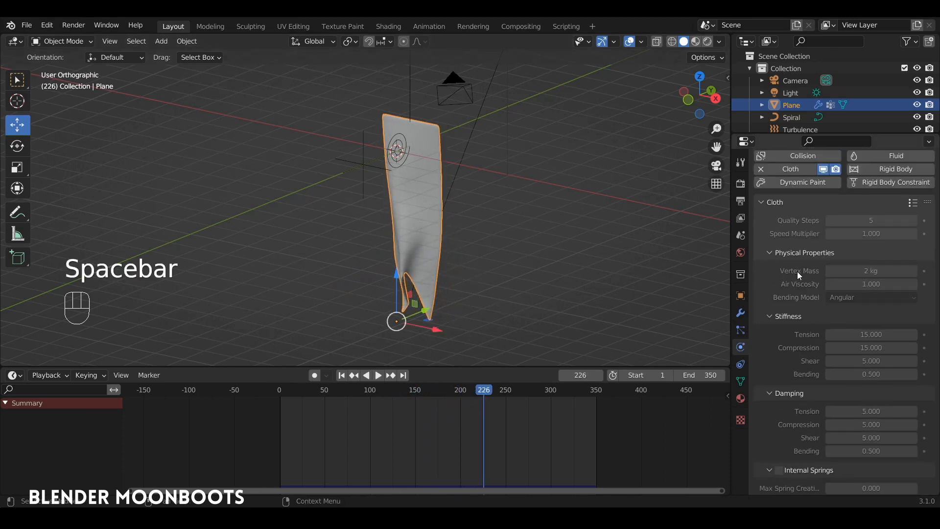
scroll(797, 272, "down", 14)
scroll(789, 303, "down", 12)
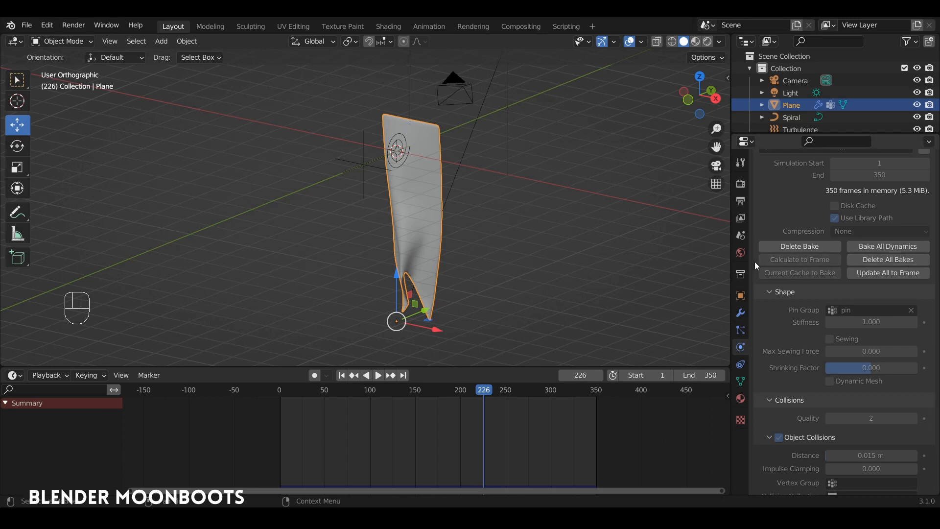
left_click(794, 246)
scroll(790, 259, "up", 8)
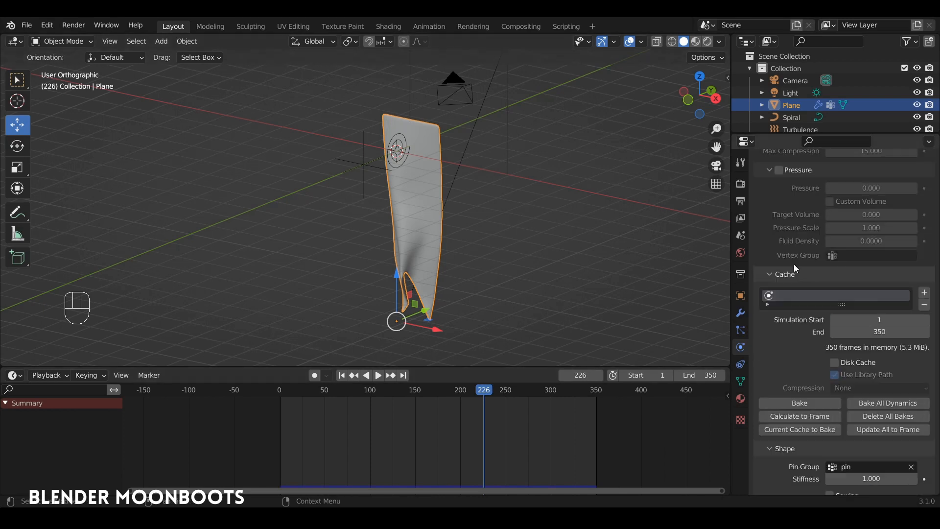
Step: Return the animation to frame 0, with the banner rolled up, and save the file
scroll(793, 265, "up", 15)
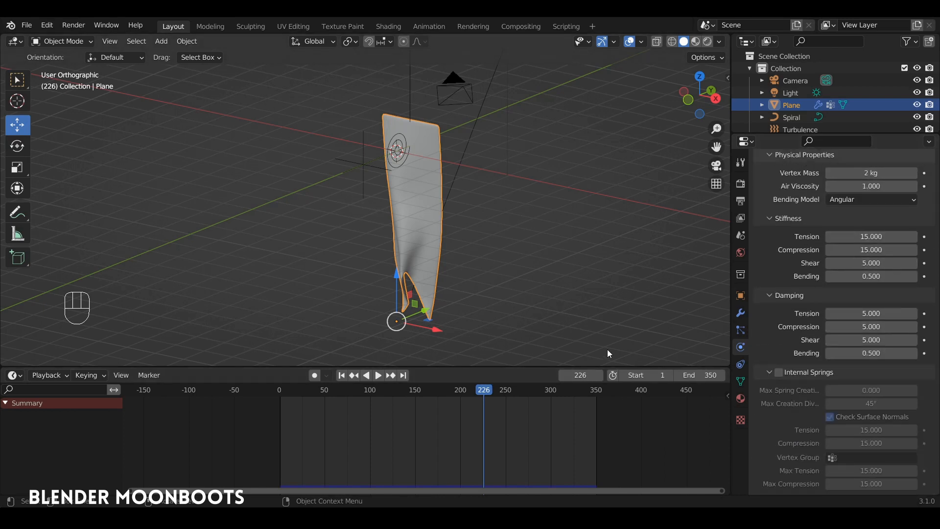
left_click_drag(483, 395, 280, 419)
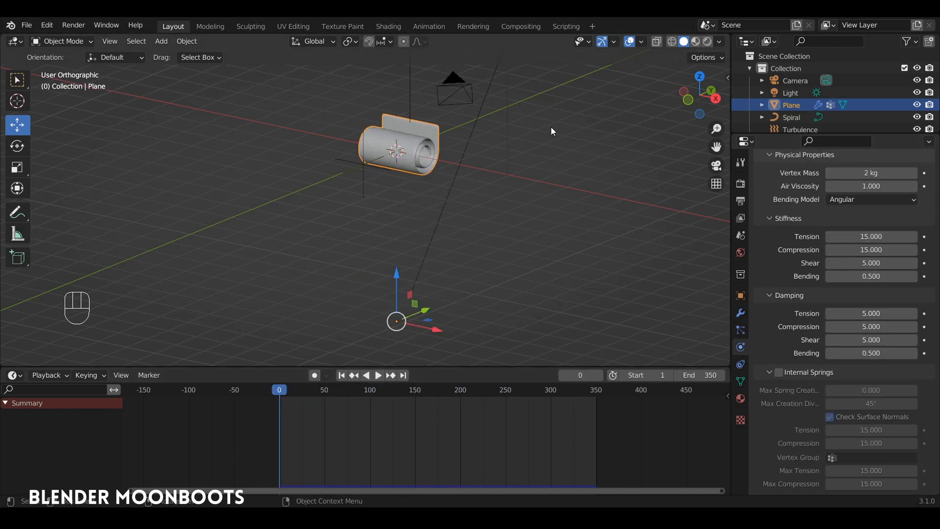
key("ctrl+s")
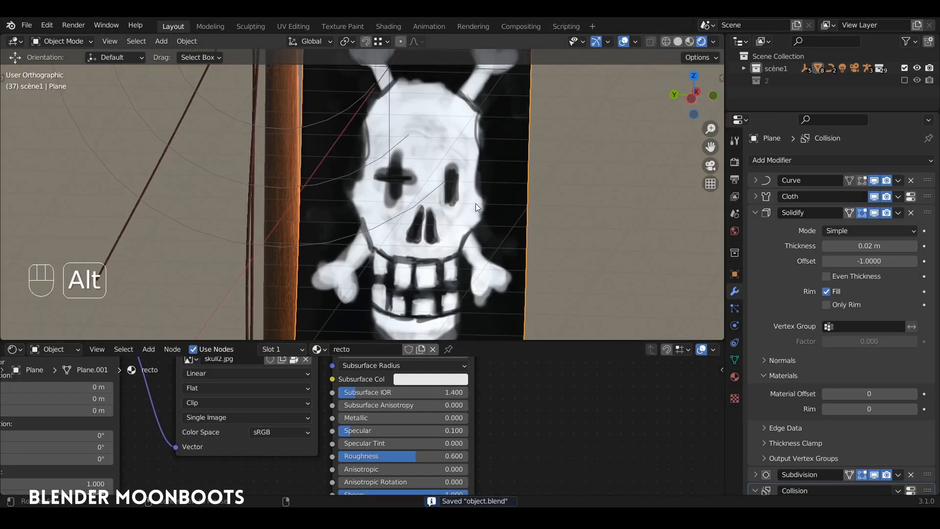
Step: Examine the skull banner in the textured scene and compare its recto and verso materials
left_click_drag(483, 207, 469, 179, "alt")
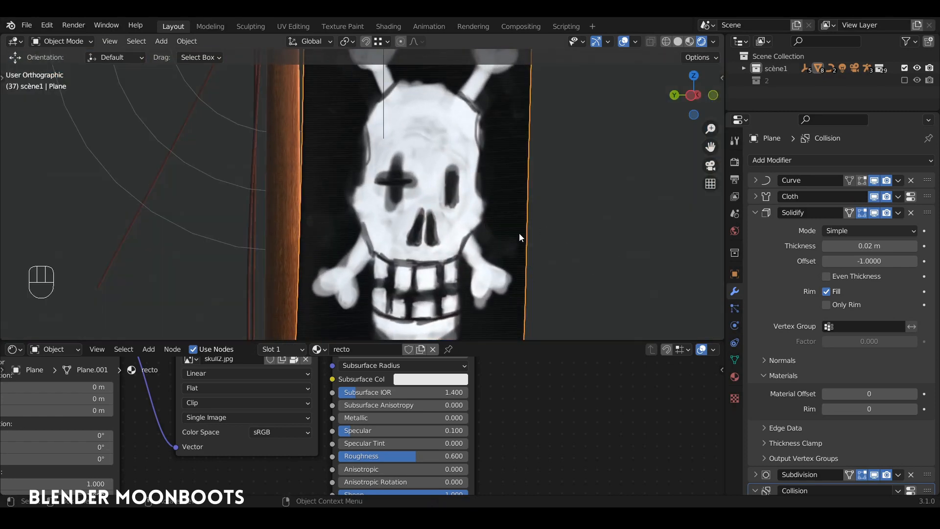
left_click_drag(519, 233, 537, 229, "alt")
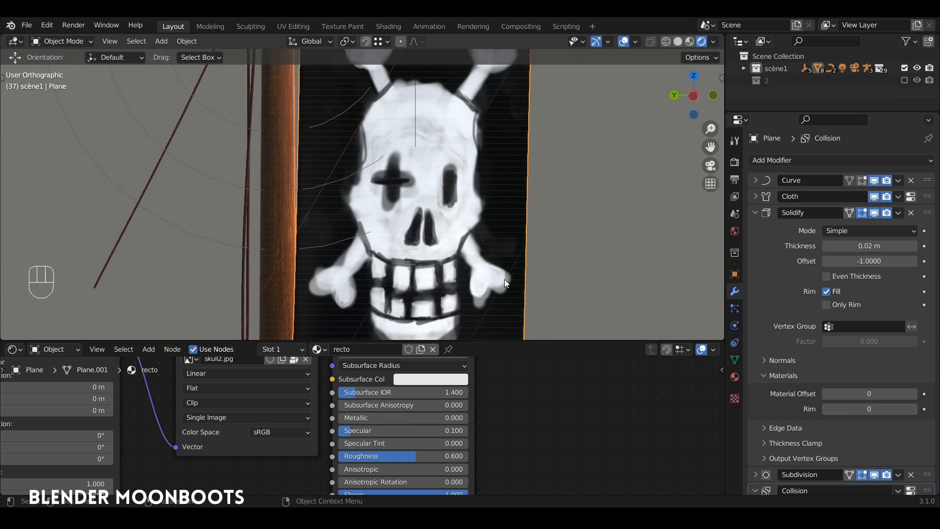
mouse_move(510, 277)
left_mouse_down("ctrl+alt")
mouse_move(513, 269)
mouse_move(520, 286)
left_mouse_up("ctrl+alt")
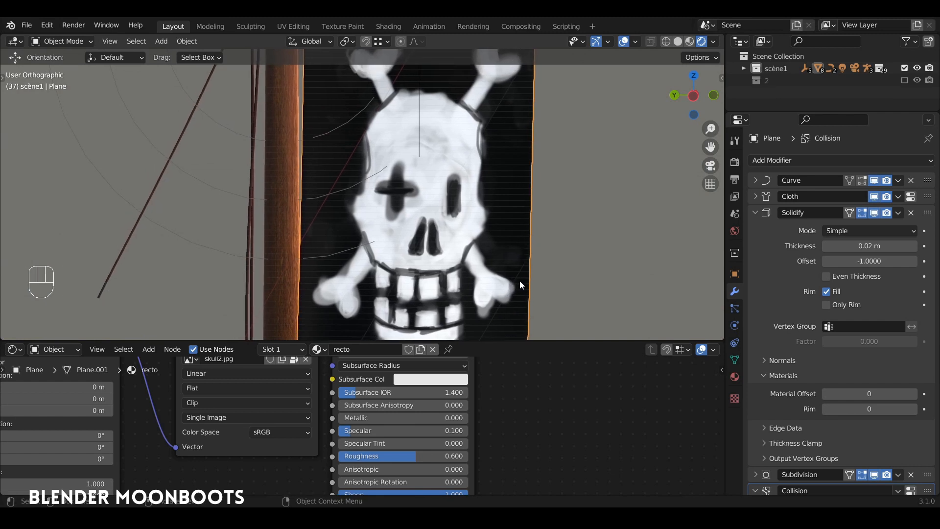
left_click(734, 377)
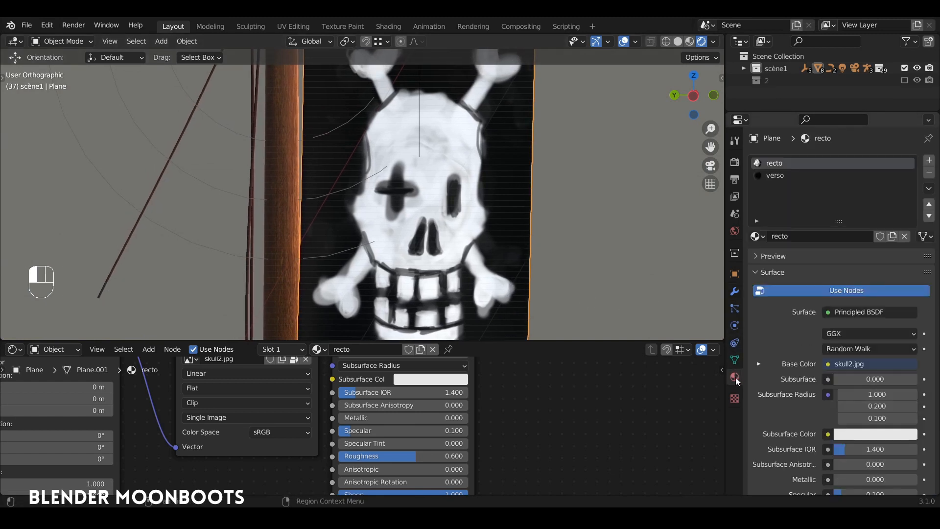
left_click(790, 176)
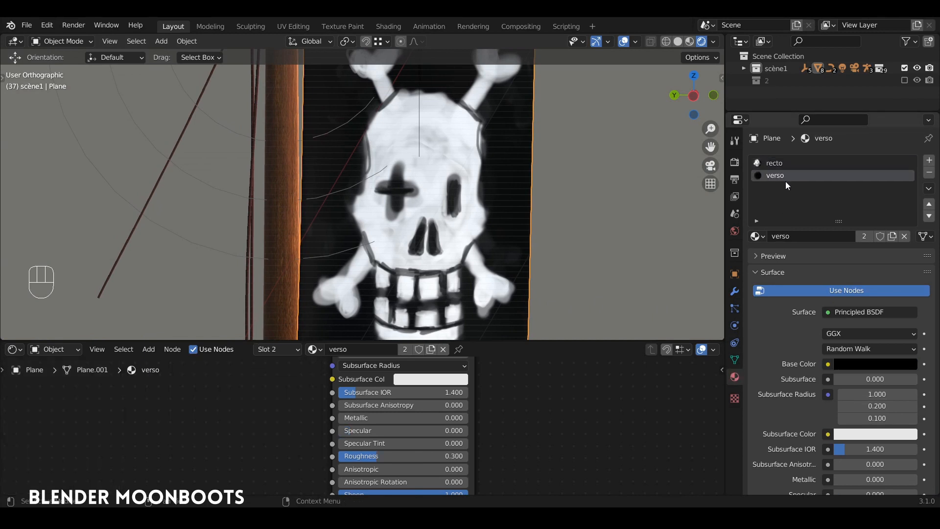
Step: Set the Material Offset of the banner's Solidify modifier to 1 to assign the verso material to its back
left_click(735, 292)
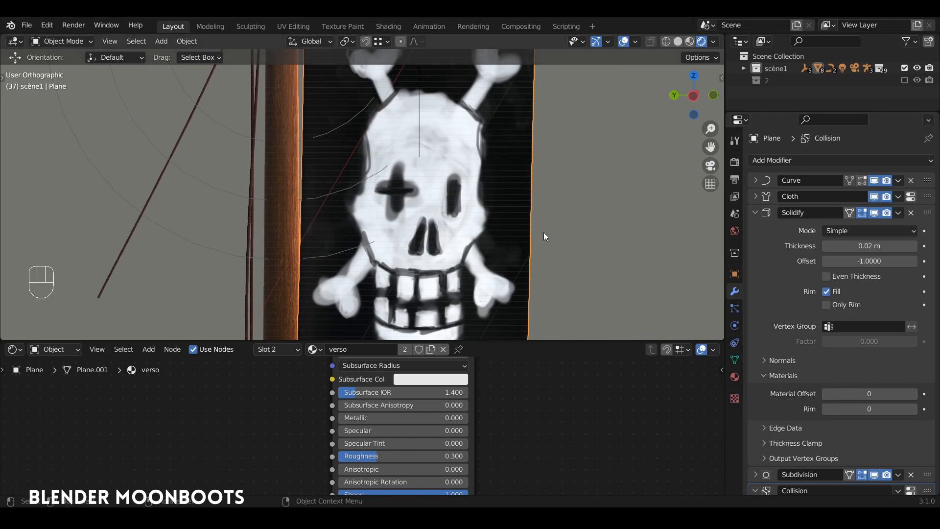
left_click_drag(544, 232, 305, 339, "alt")
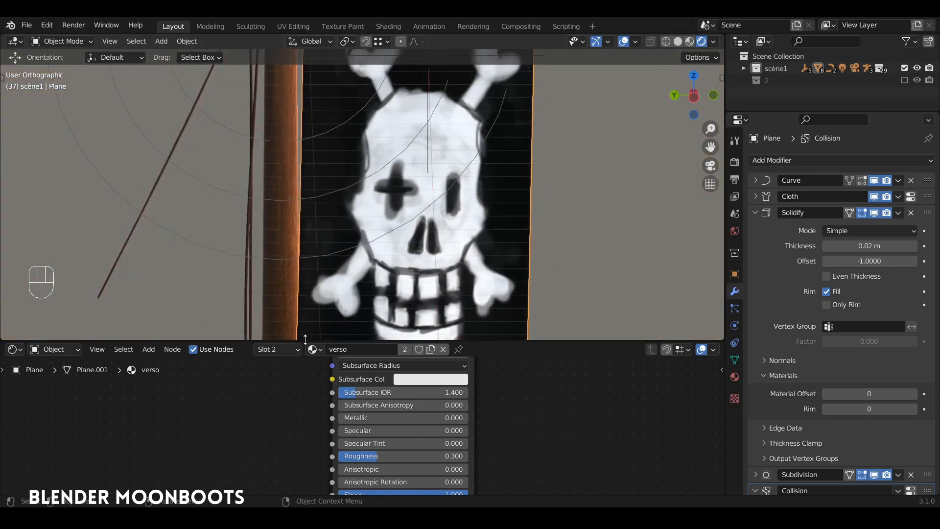
left_click(273, 349)
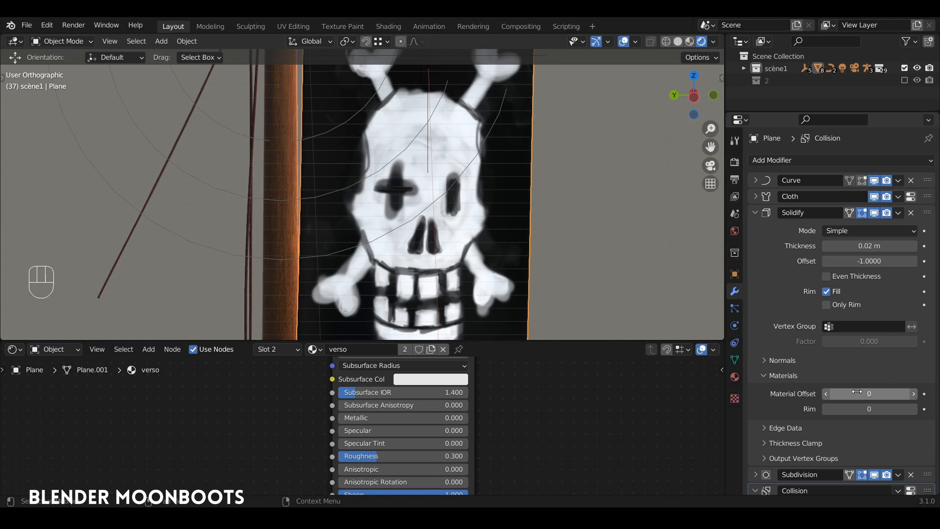
left_click(914, 394)
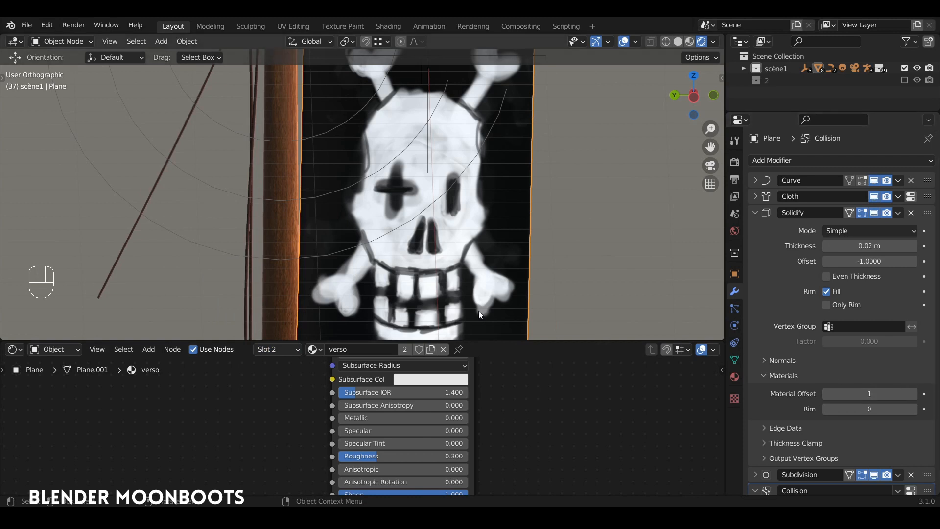
Step: Inspect the verso material's shader nodes and the banner's skull side
left_click(277, 350)
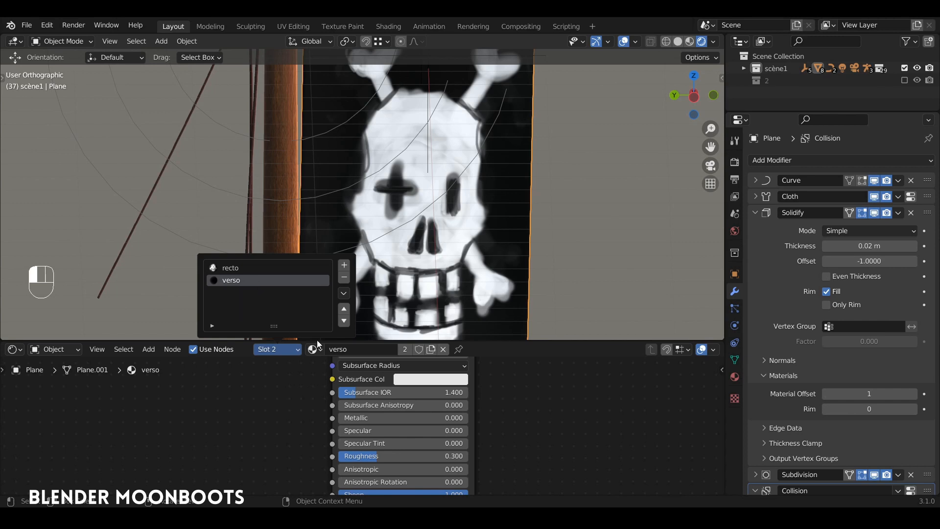
middle_click_drag(293, 395, 289, 431, "ctrl+alt")
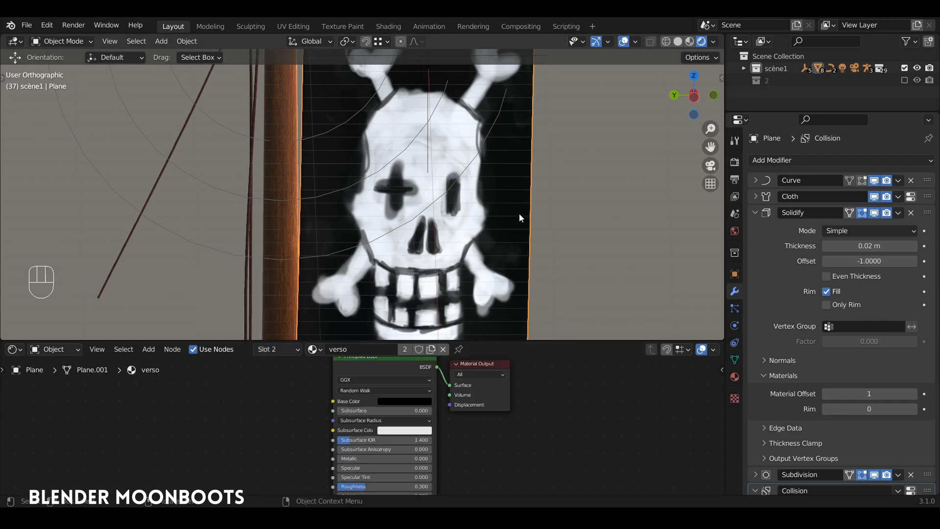
left_click_drag(519, 213, 542, 220, "alt")
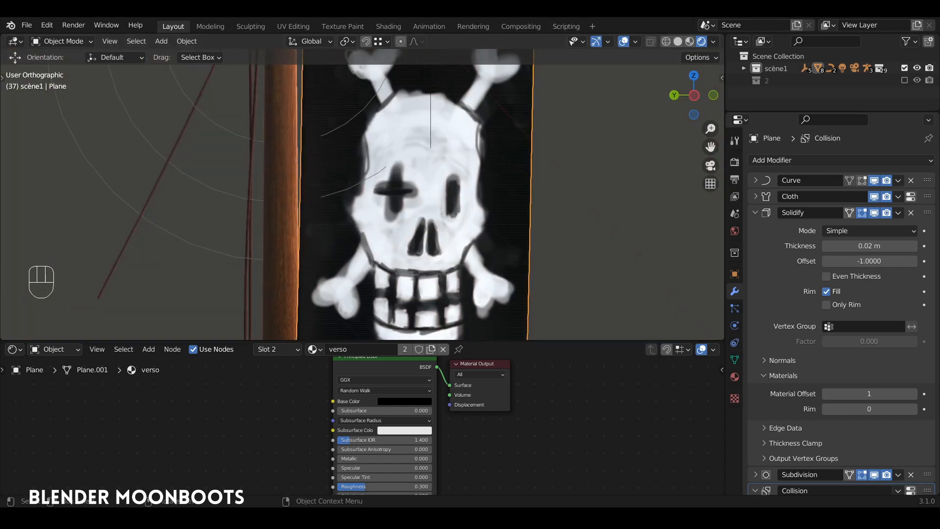